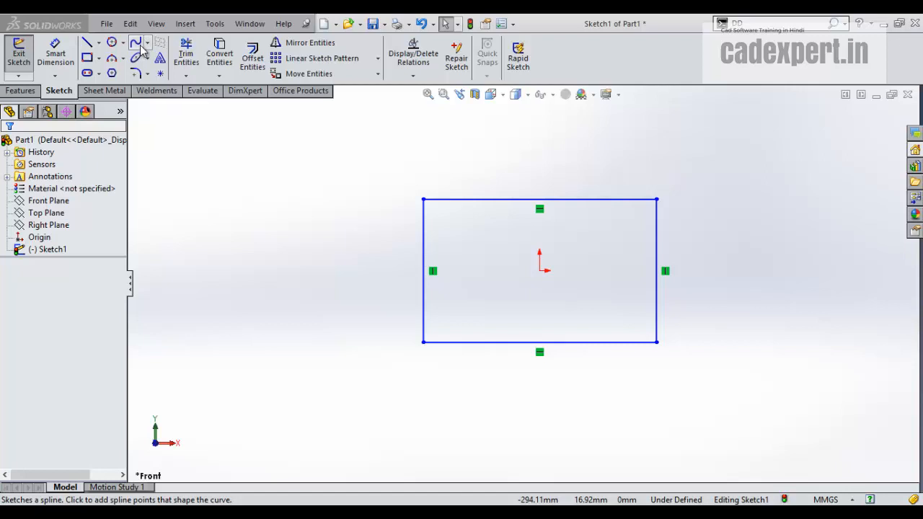
Step: Draw a wavy five-point spline above the rectangle's upper-left corner, and move its second point to about X -205, Y 72 mm
left_click(137, 43)
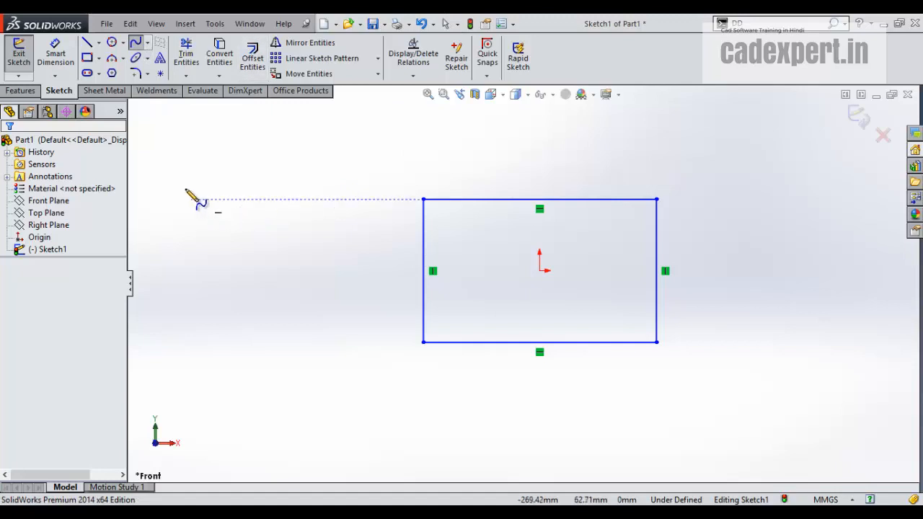
left_click(247, 158)
left_click(267, 154)
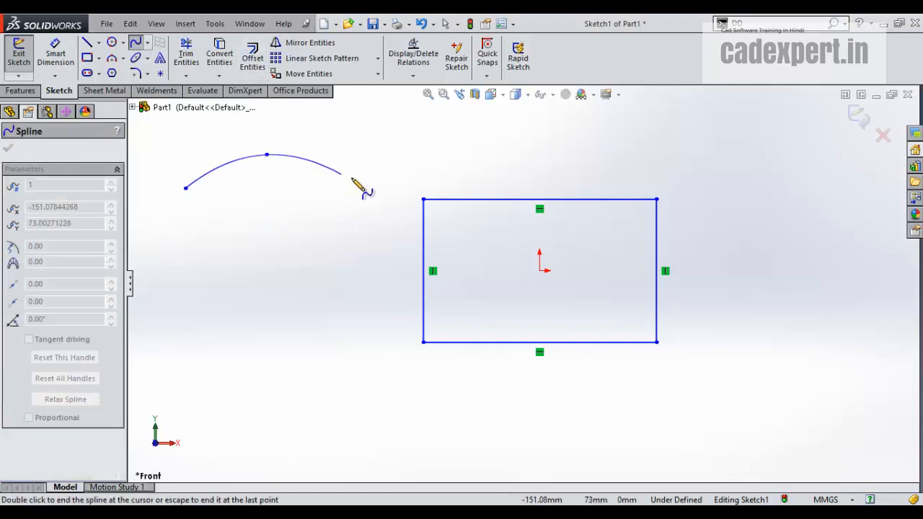
left_click(342, 174)
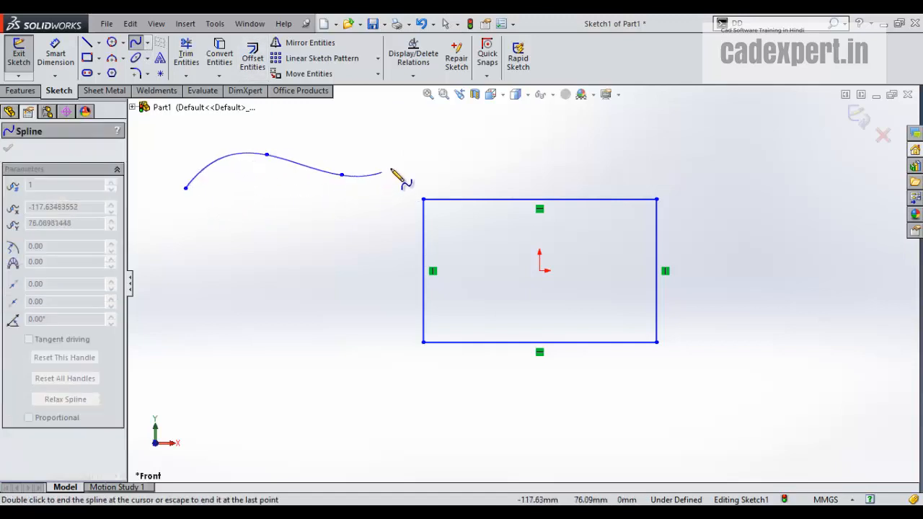
left_click(438, 127)
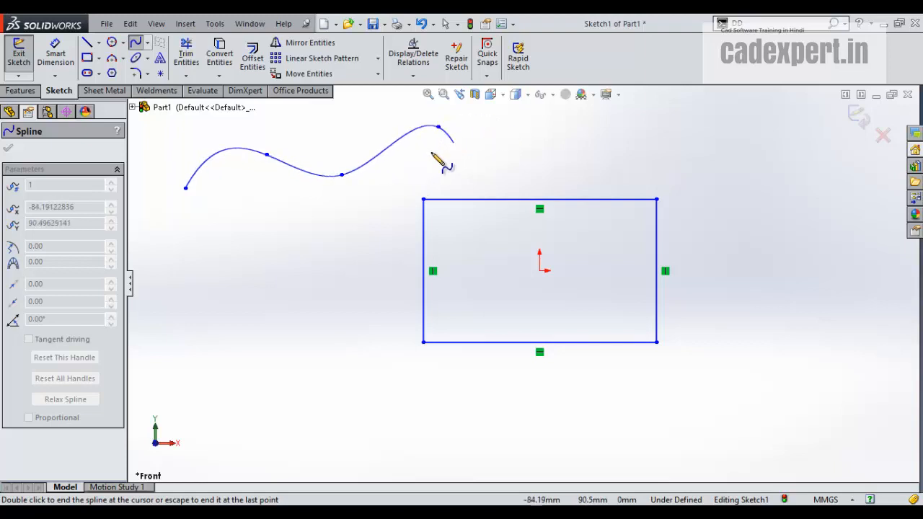
double_click(512, 125)
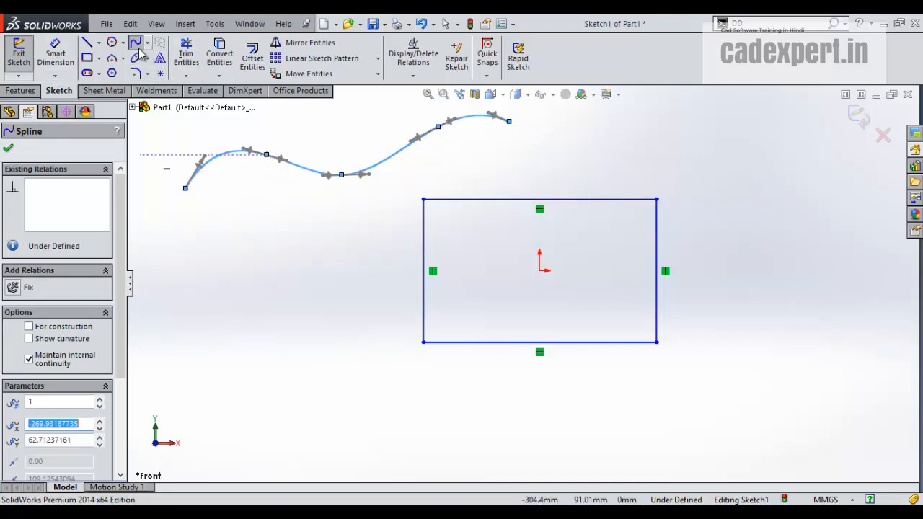
key("Escape")
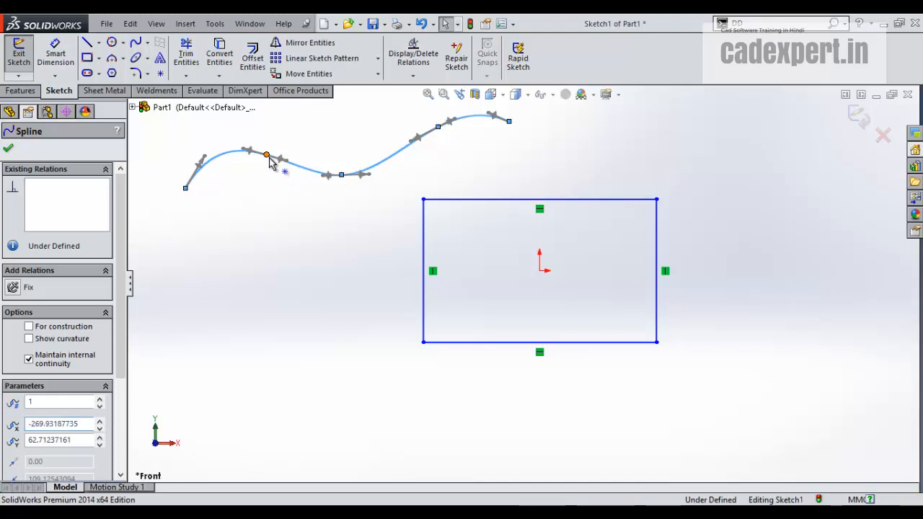
left_click(267, 156)
left_click_drag(266, 154, 271, 178)
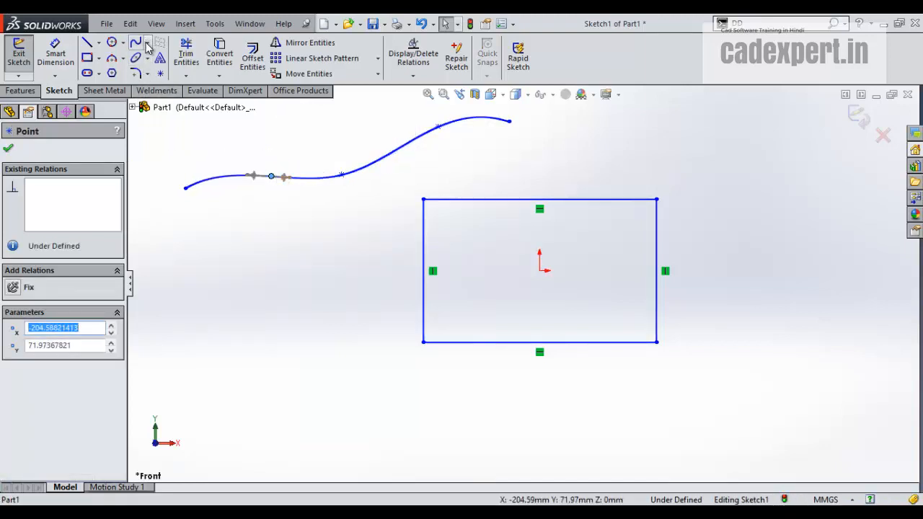
Step: Draw a style spline with six control vertices below the first spline, rising to end above the rectangle's upper edge
left_click(148, 45)
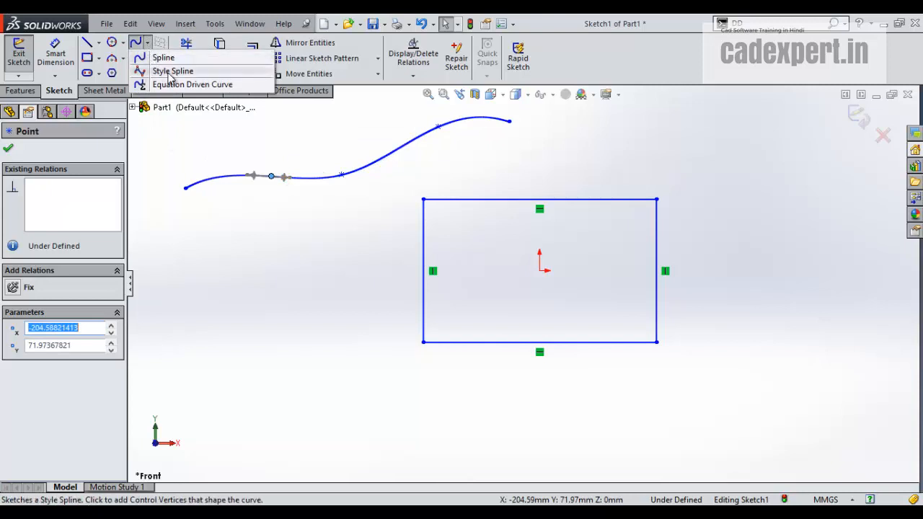
left_click(172, 71)
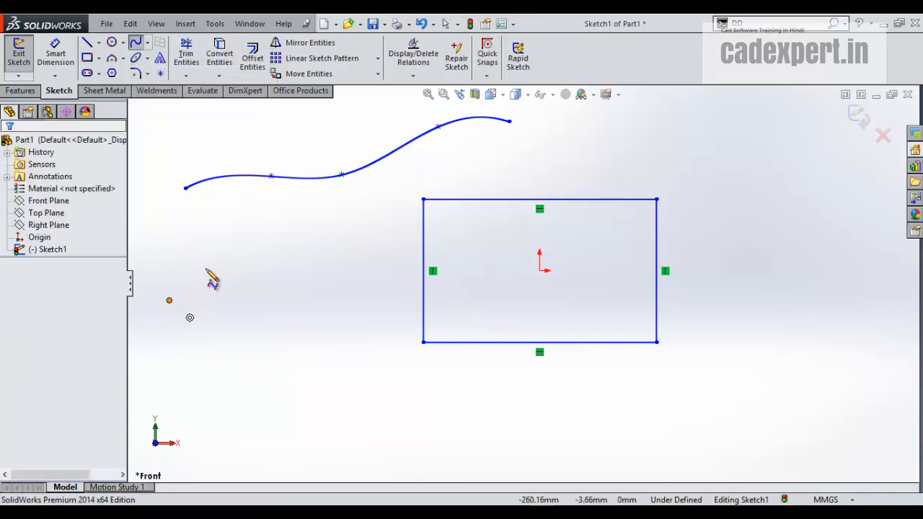
left_click(169, 300)
left_click(220, 266)
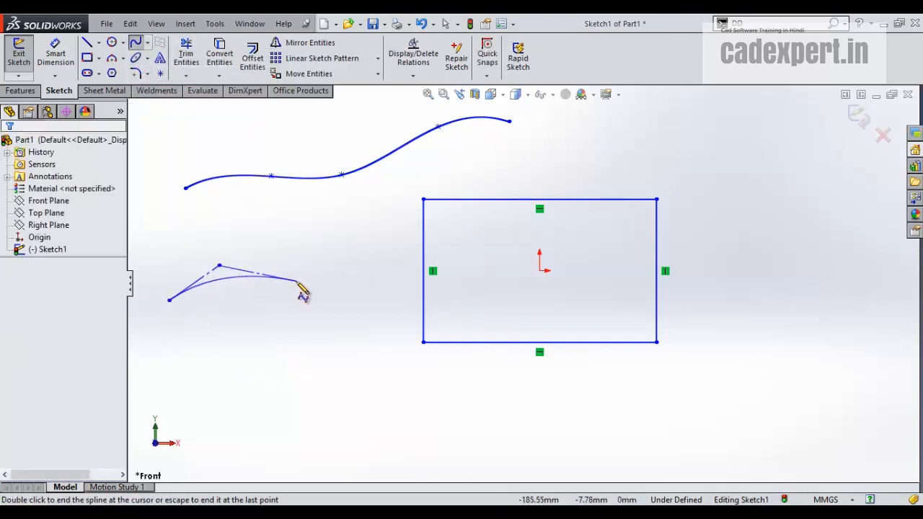
left_click(296, 281)
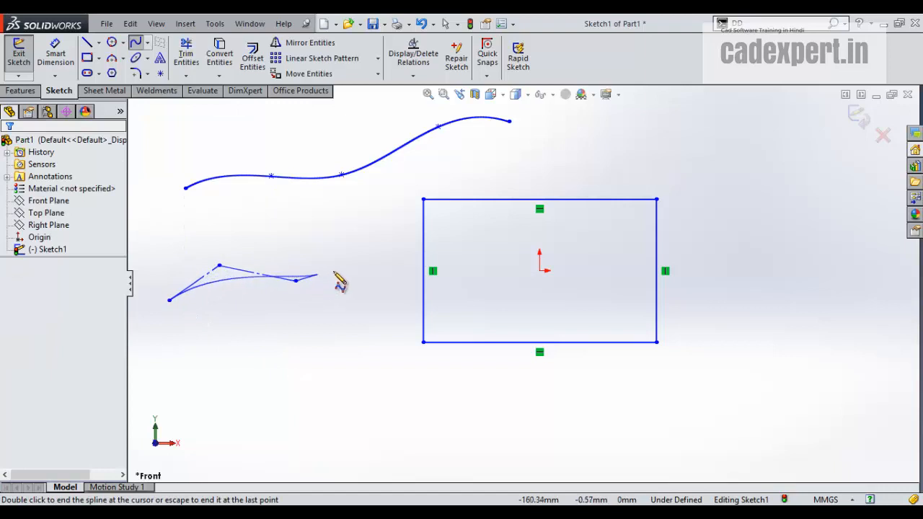
left_click(368, 243)
left_click(399, 196)
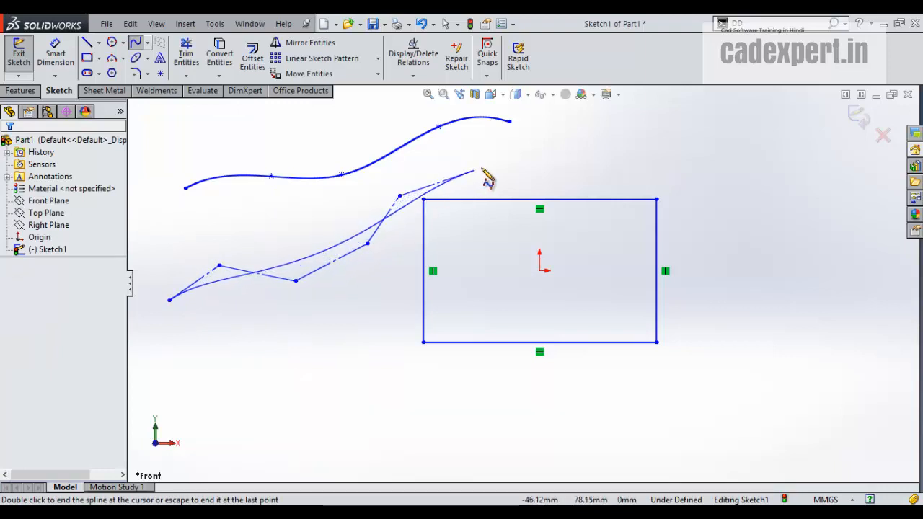
left_click(510, 161)
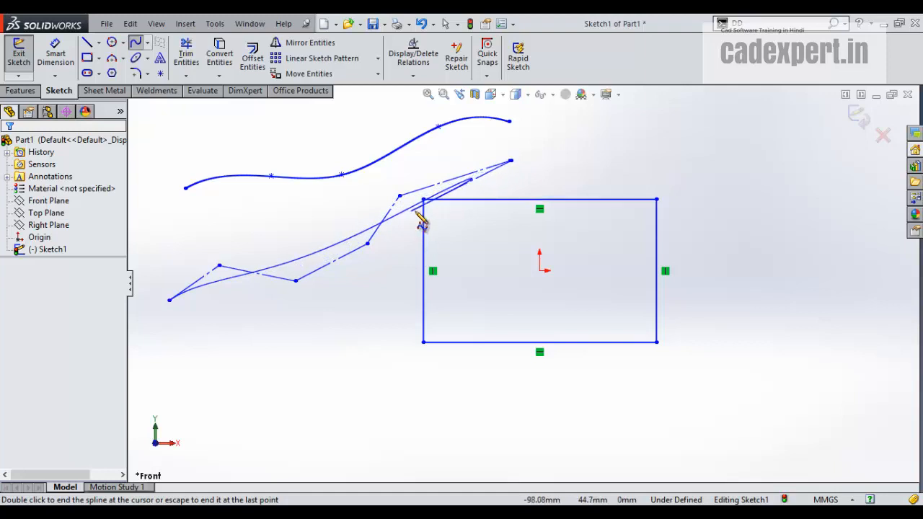
left_click(137, 48)
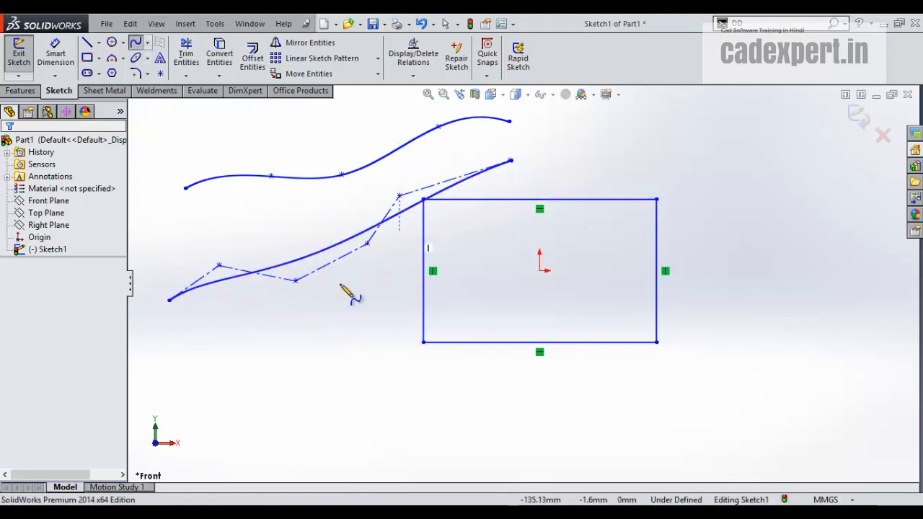
key("Escape")
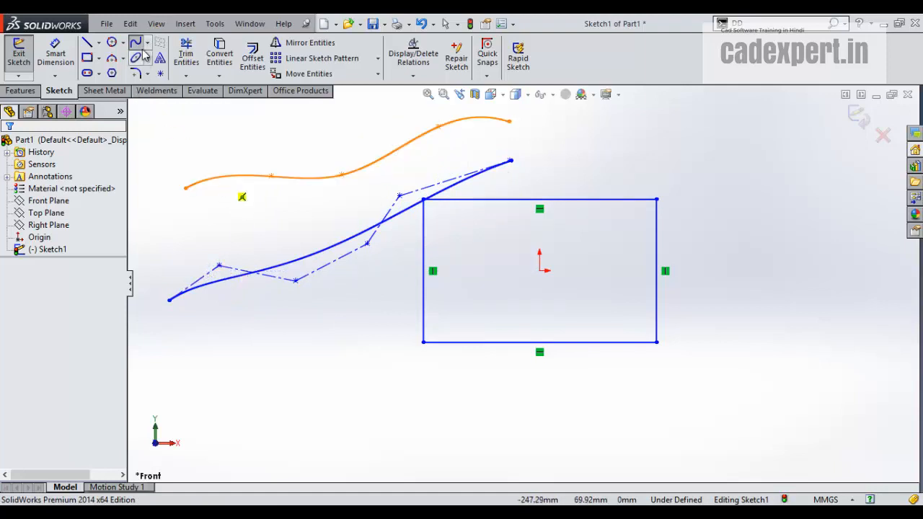
Step: Reshape the style spline by lowering its second control vertex and moving its third to about X -171, Y -14 mm; dismiss the unsaved-document notification
left_click(219, 267)
left_click_drag(226, 287, 322, 300)
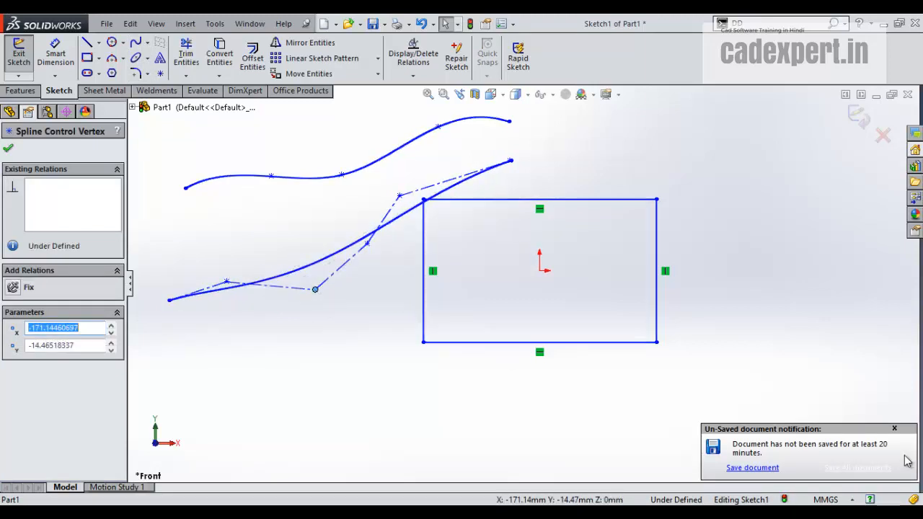
left_click(894, 430)
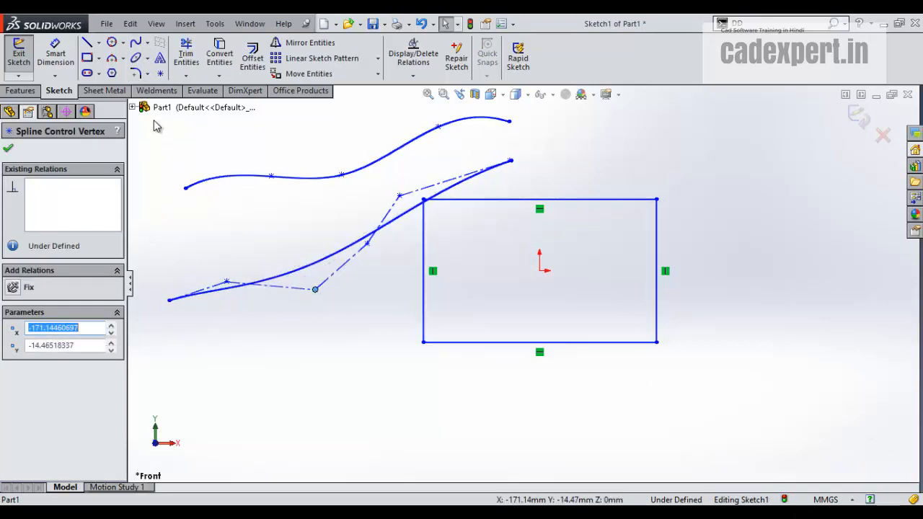
Step: Draw an ellipse centred on the rectangle's upper-right corner through its lower-right corner, with radii of about 109 and 27 mm
left_click(148, 64)
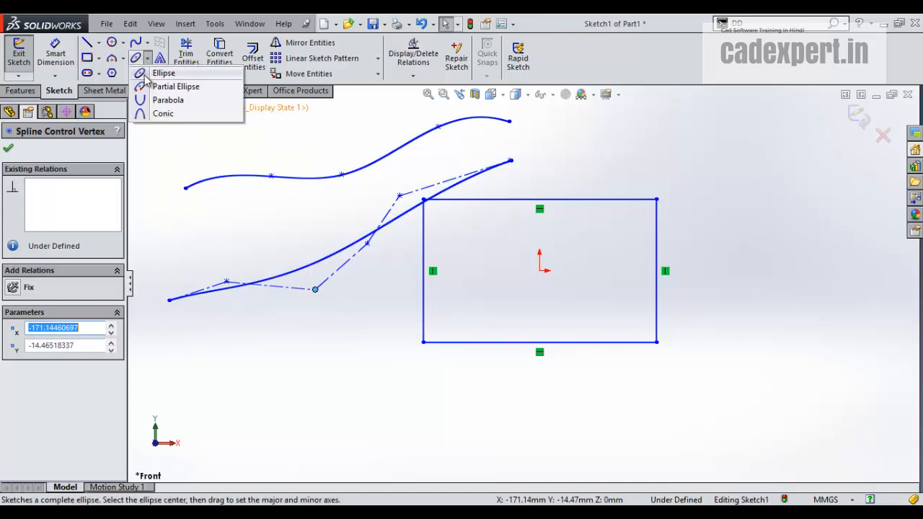
left_click(160, 70)
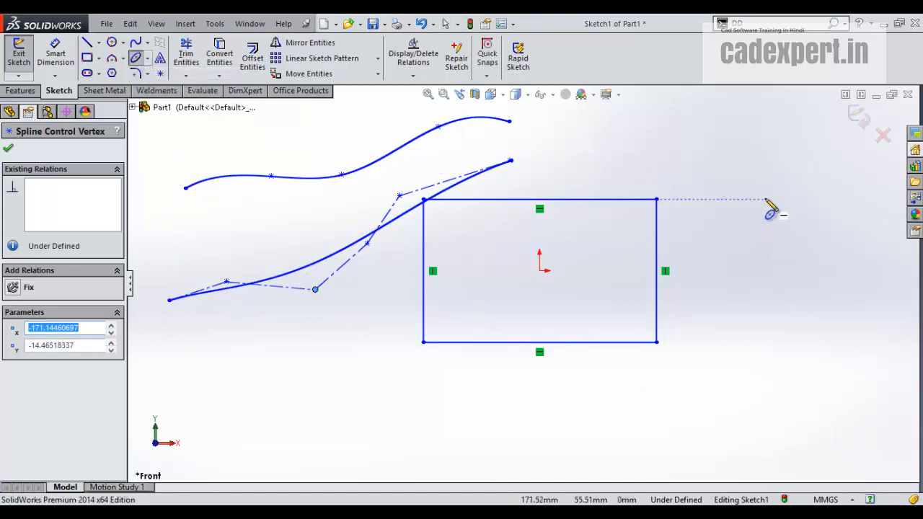
left_click(655, 200)
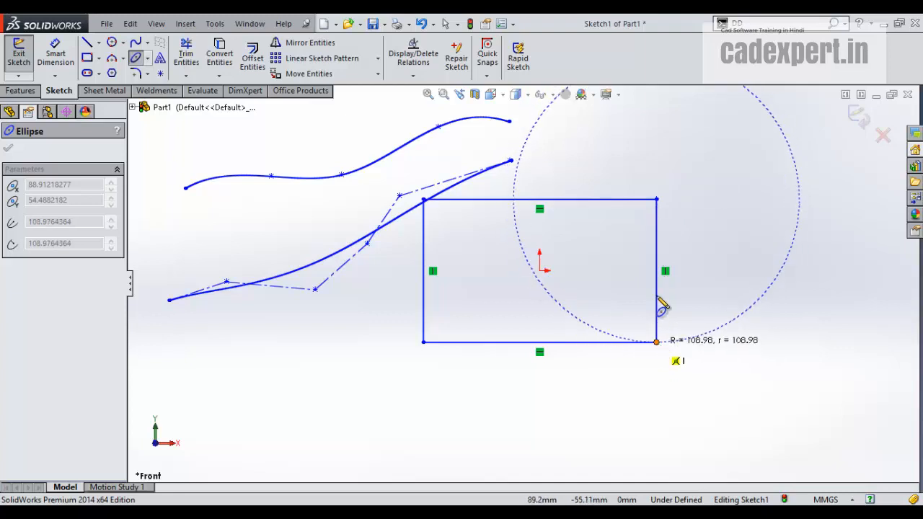
left_click(655, 342)
left_click(693, 209)
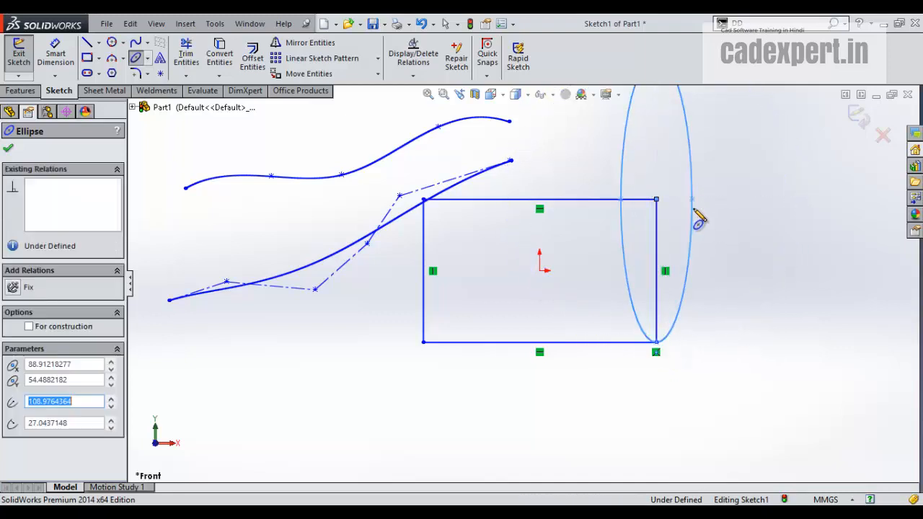
scroll(694, 212, "up", 3)
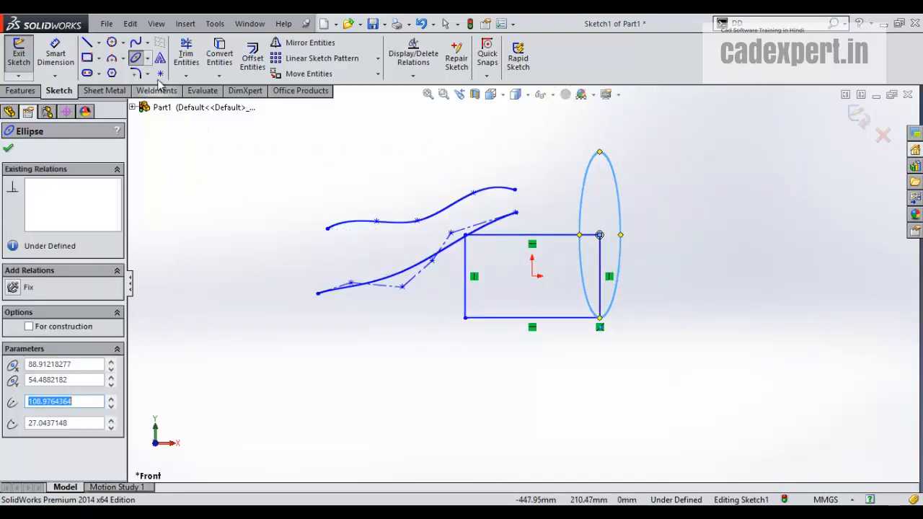
Step: Draw an upward-opening parabola to the right of the ellipse with its focus about 106 mm above its vertex
left_click(147, 57)
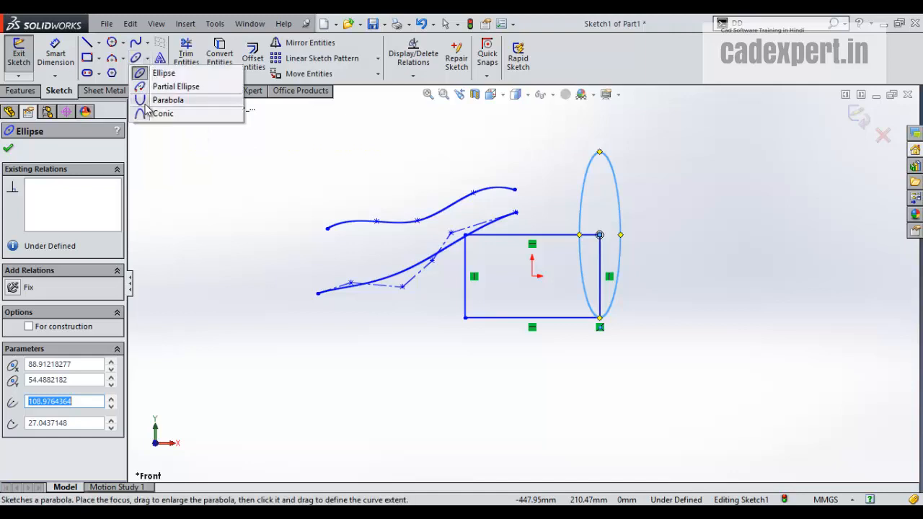
left_click(162, 100)
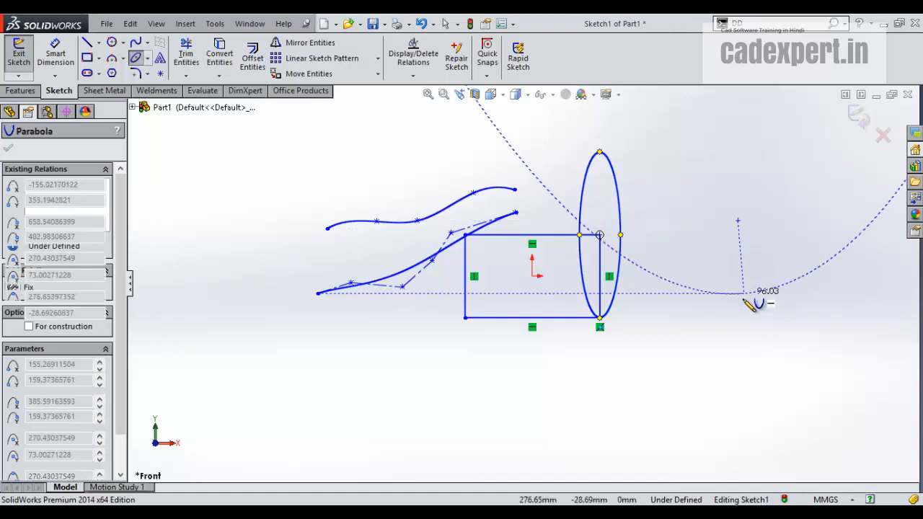
left_click(740, 301)
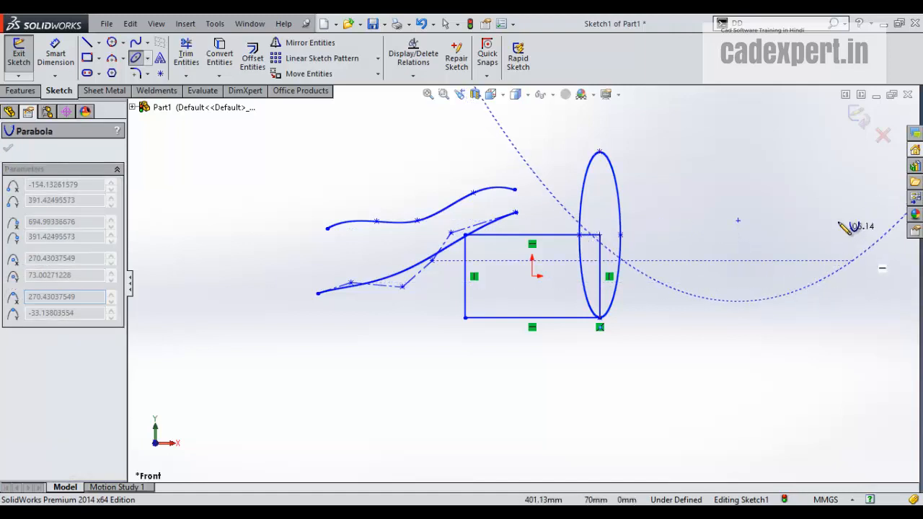
left_click(876, 243)
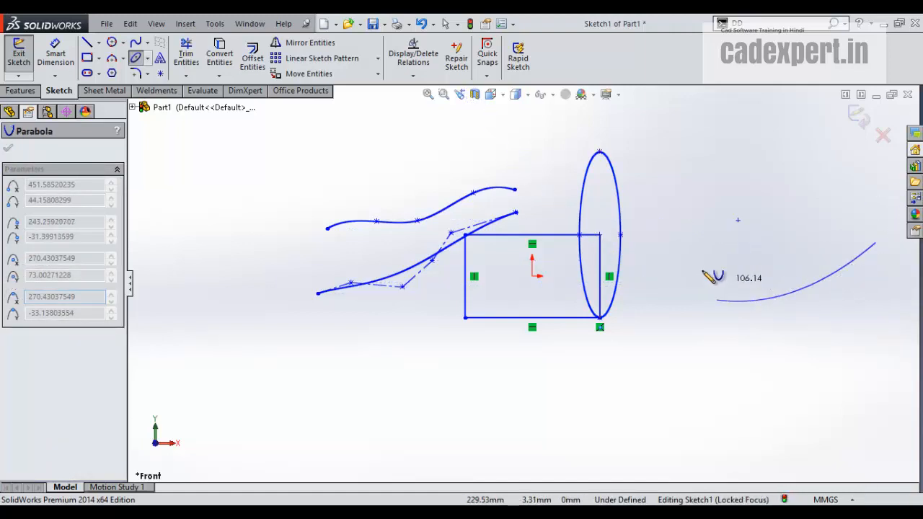
left_click(674, 260)
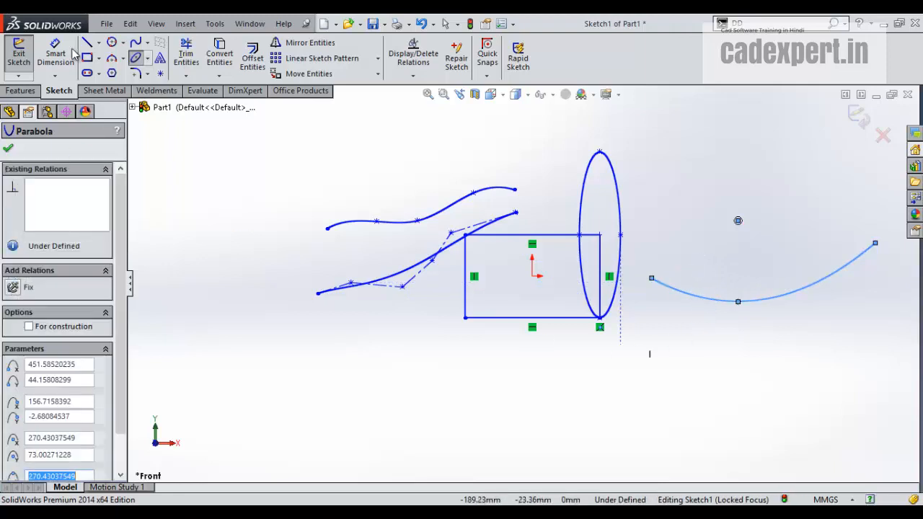
Step: Draw a conic curve to the left of the two splines, bulging toward the lower right
left_click(148, 59)
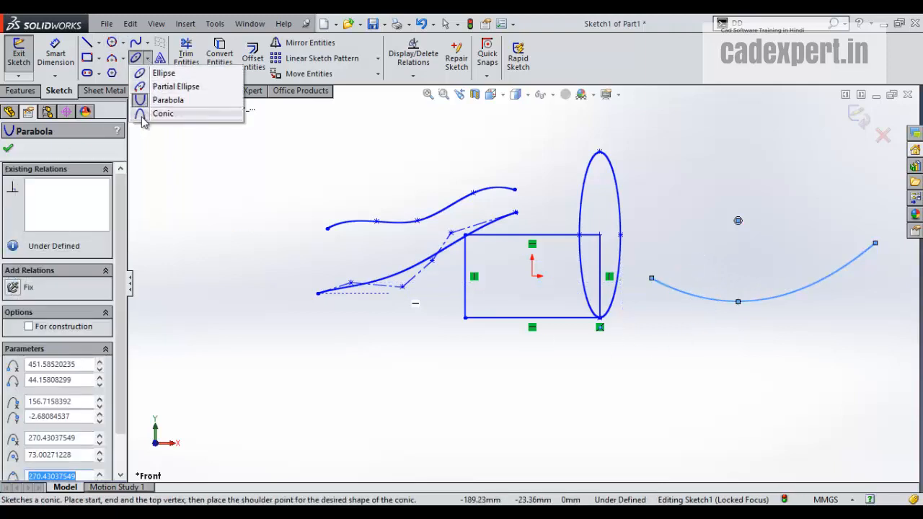
left_click(163, 113)
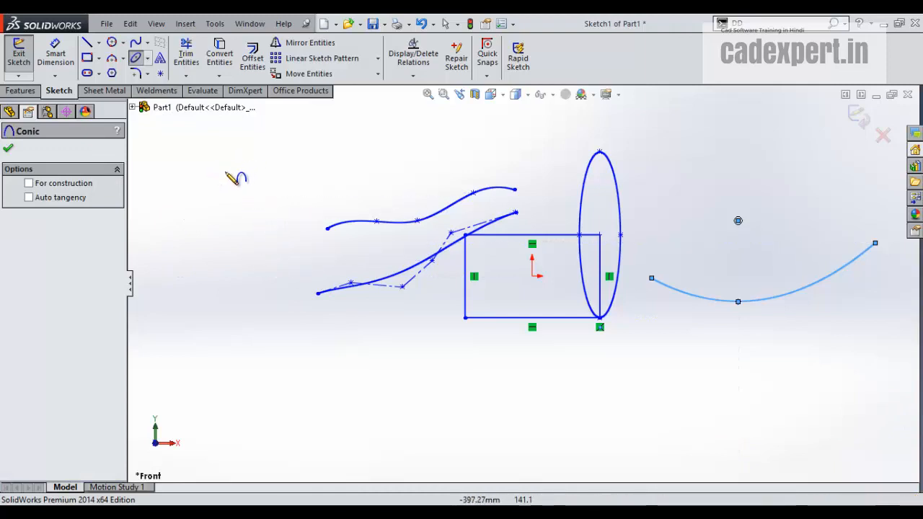
left_click(297, 169)
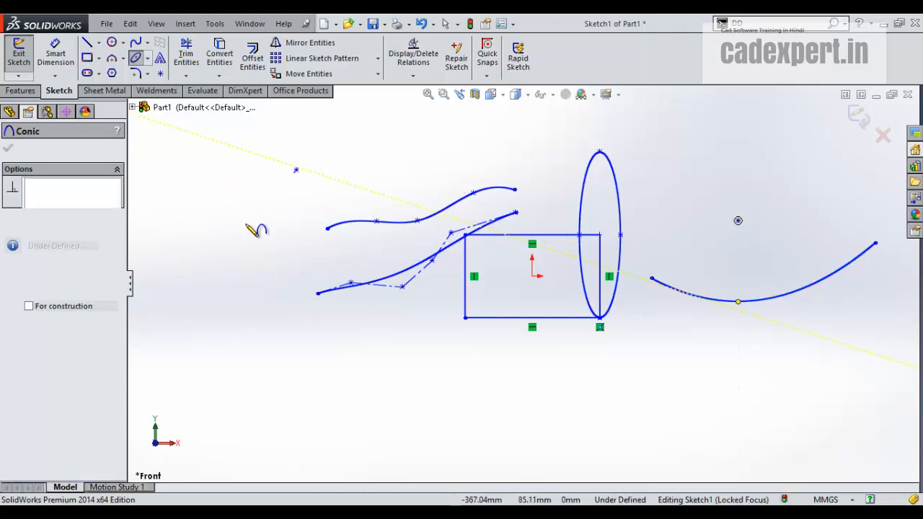
left_click(198, 282)
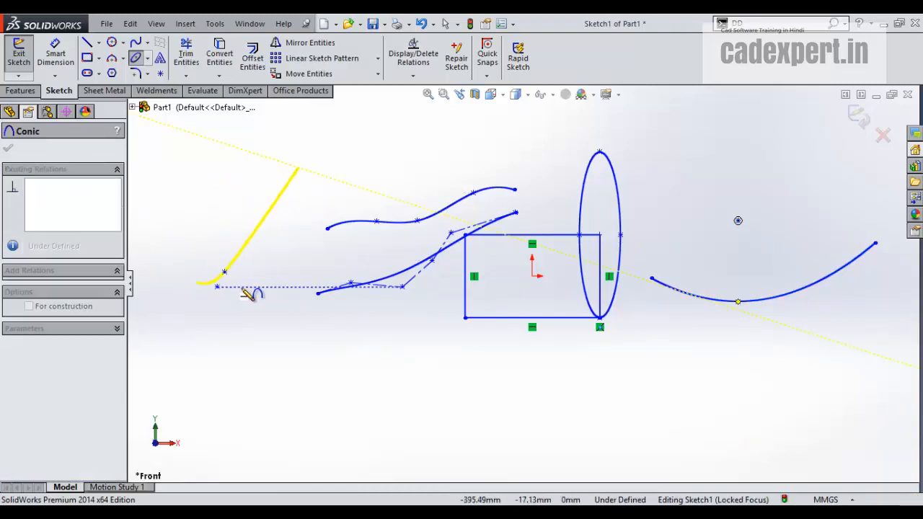
left_click(326, 268)
left_click(279, 240)
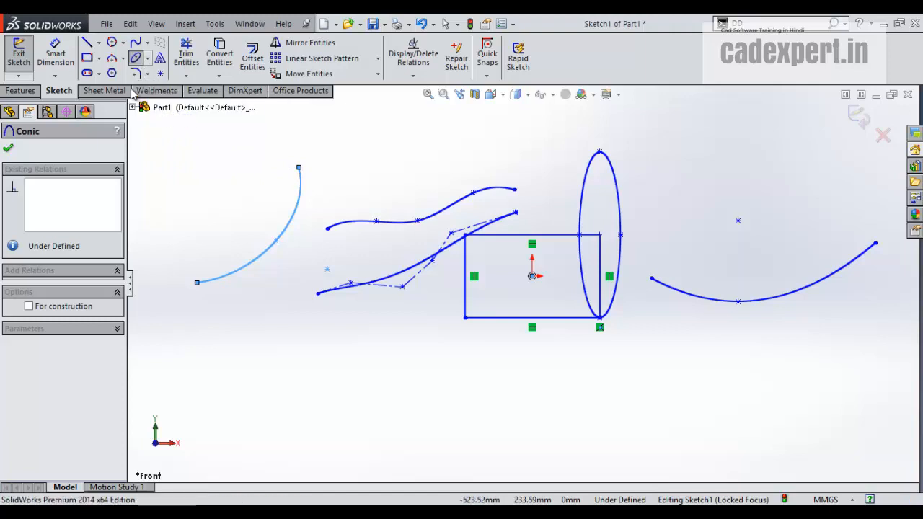
Step: Cancel the second conic and undo the first conic and the parabola
left_click(148, 59)
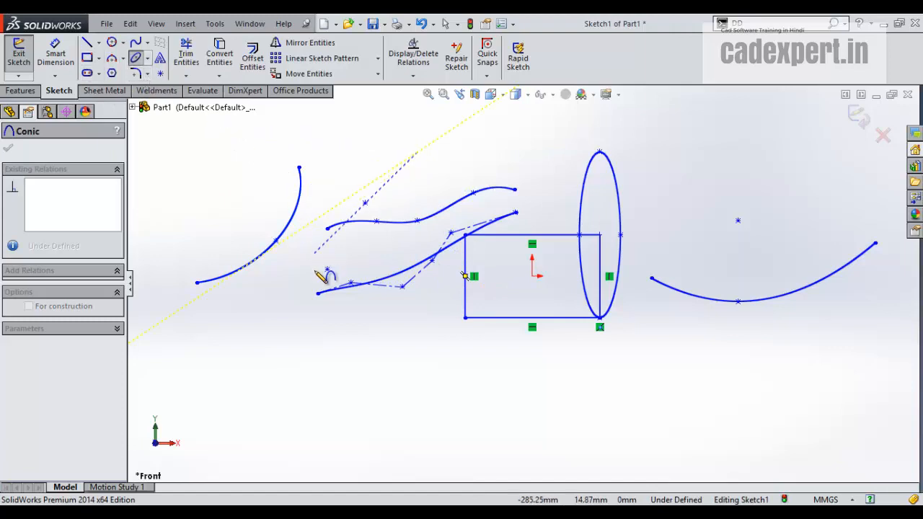
key("Escape")
key("ctrl+z")
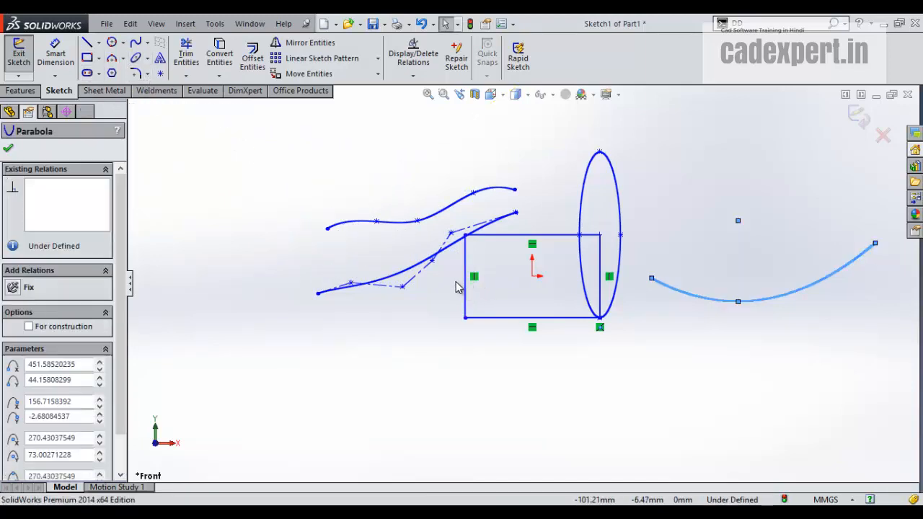
key("ctrl+z")
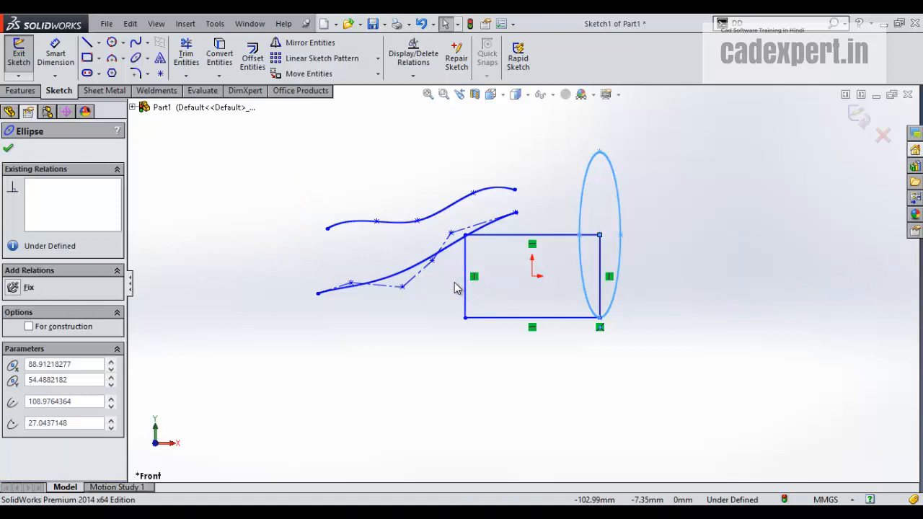
Step: Undo the ellipse and the style spline, keeping only the upper spline and the rectangle
key("ctrl+z")
key("ctrl+z")
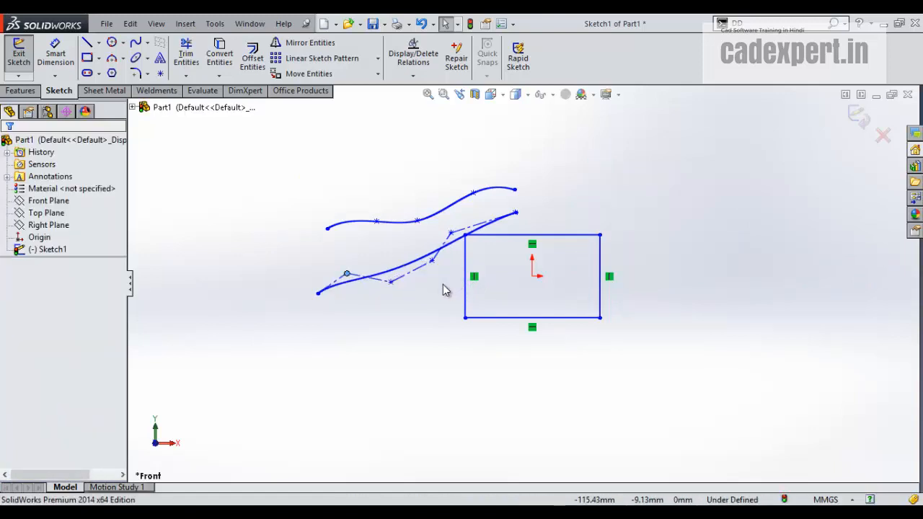
key("ctrl+z")
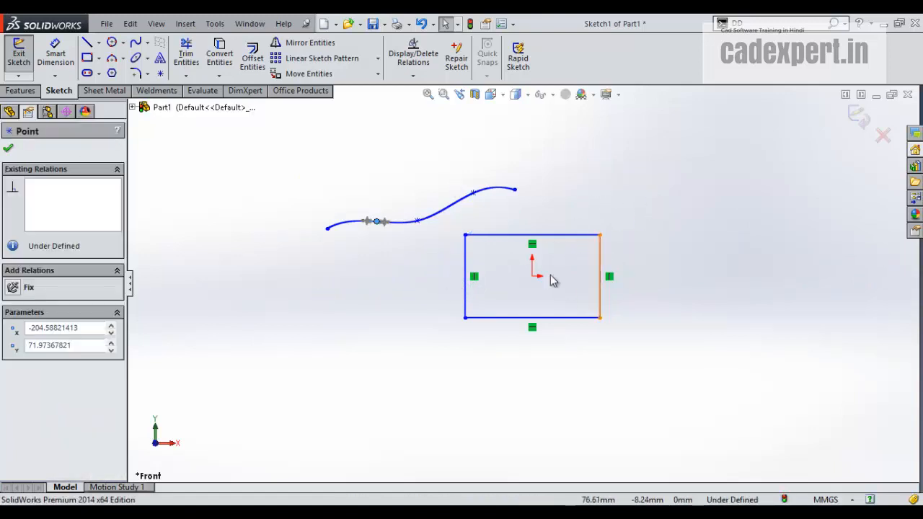
Step: Apply a 40 mm sketch fillet to the rectangle's upper-left corner between its top and left lines
left_click(139, 74)
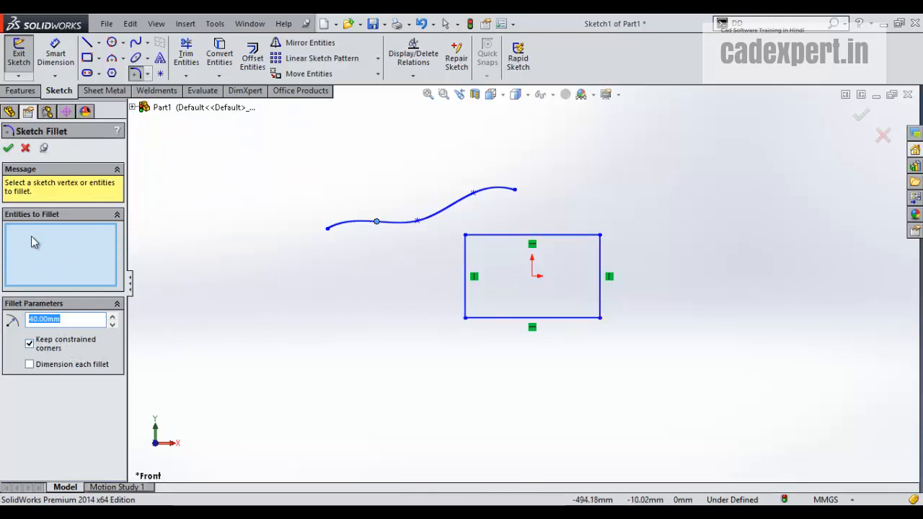
left_click(495, 239)
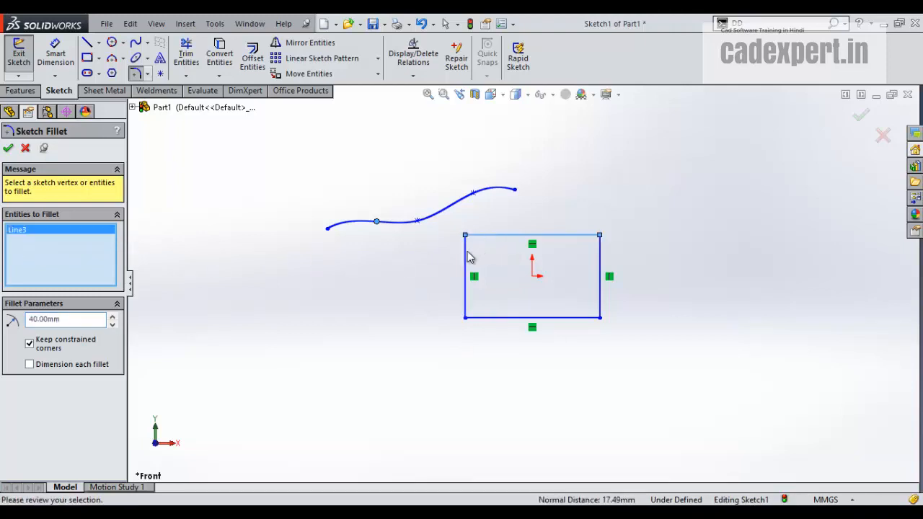
left_click(465, 255)
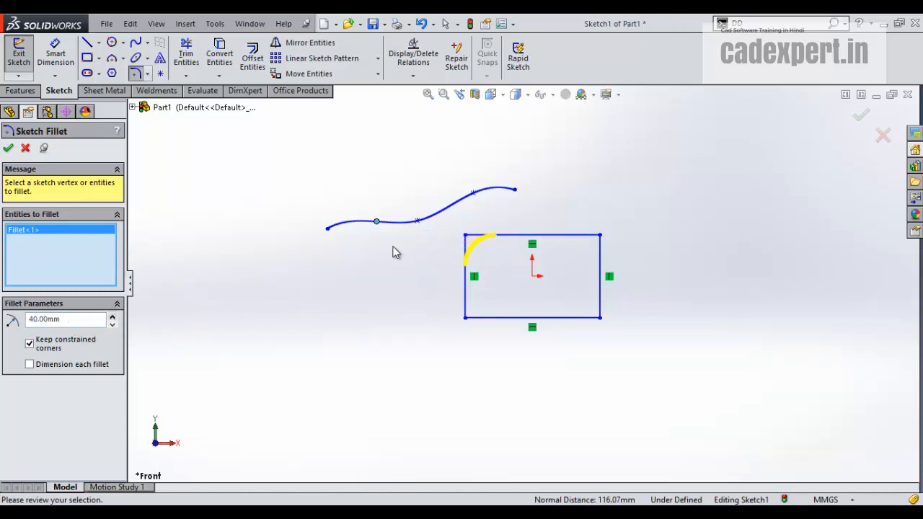
left_click(9, 148)
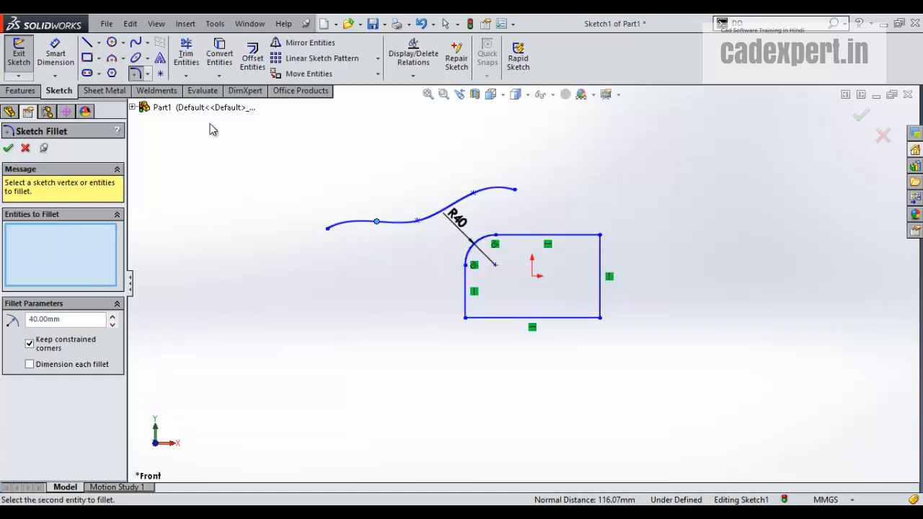
Step: Chamfer the rectangle's lower-right corner with an equal distance-distance sketch chamfer of 10 mm
left_click(147, 75)
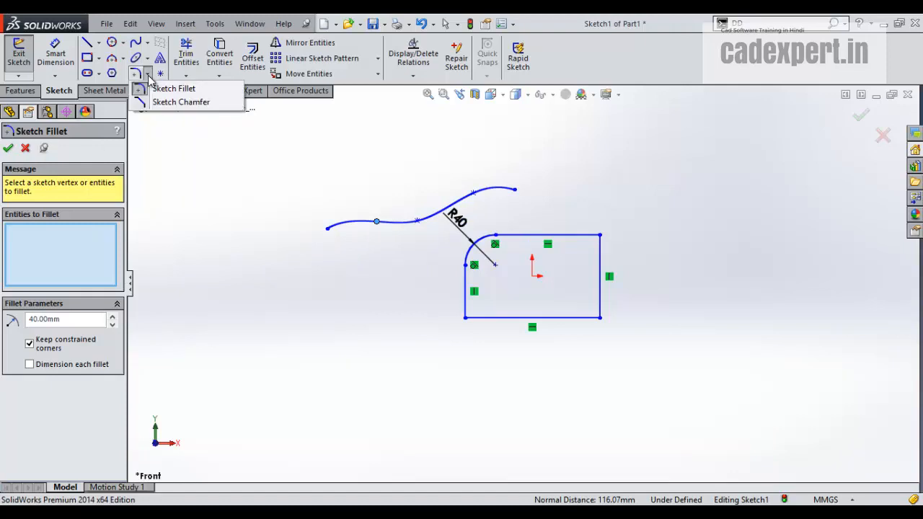
left_click(147, 102)
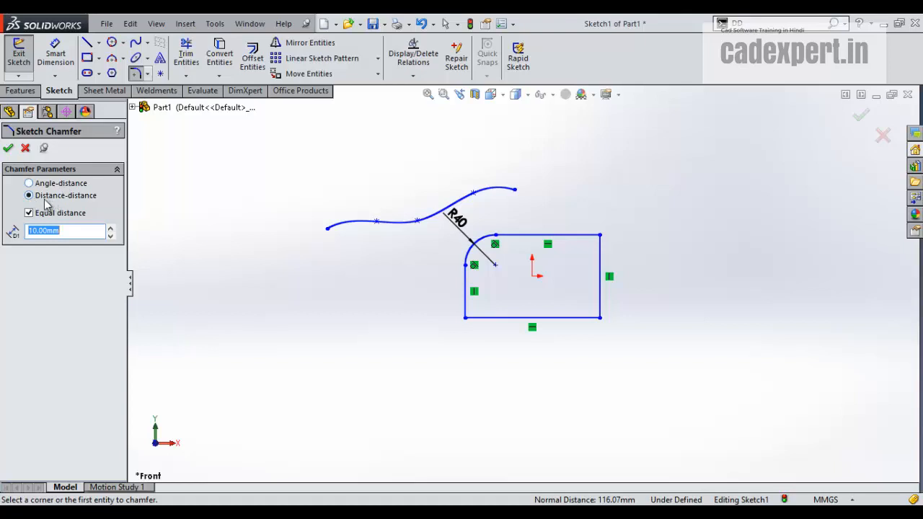
left_click(562, 318)
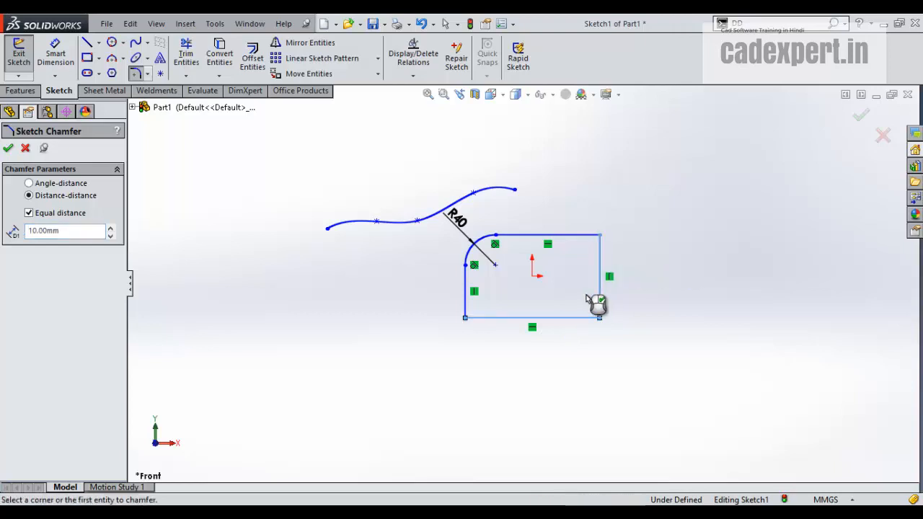
left_click(599, 301)
scroll(613, 317, "down", 2)
scroll(587, 309, "down", 3)
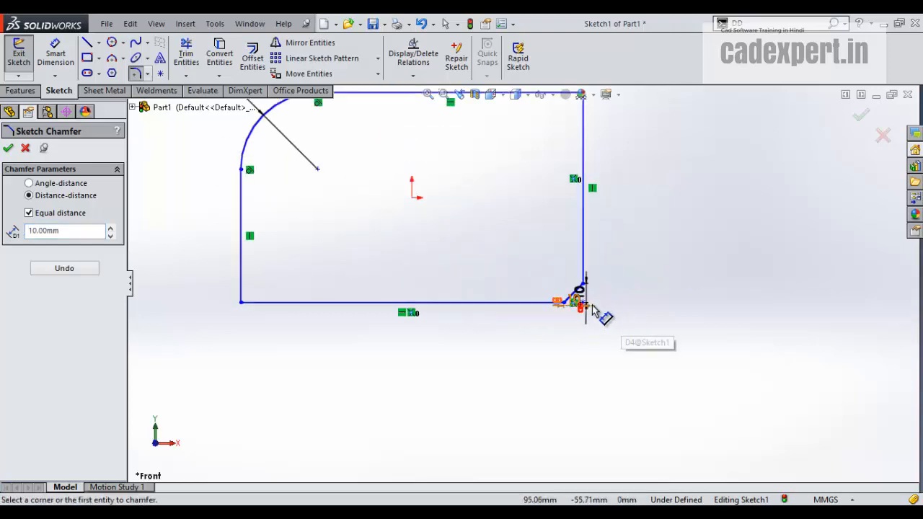
scroll(581, 306, "up", 2)
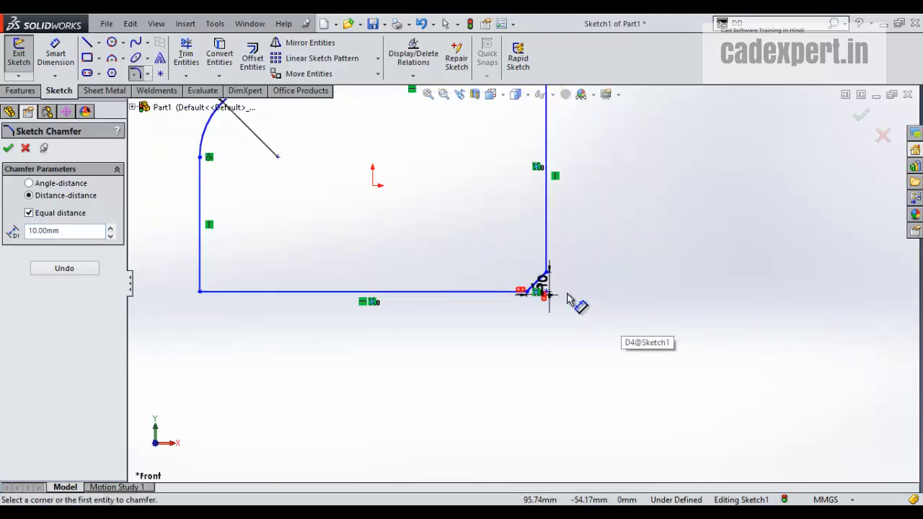
Step: Chamfer the rectangle's upper-right corner with unequal distances of 40 mm along the top line and 10 mm along the right line
left_click(29, 213)
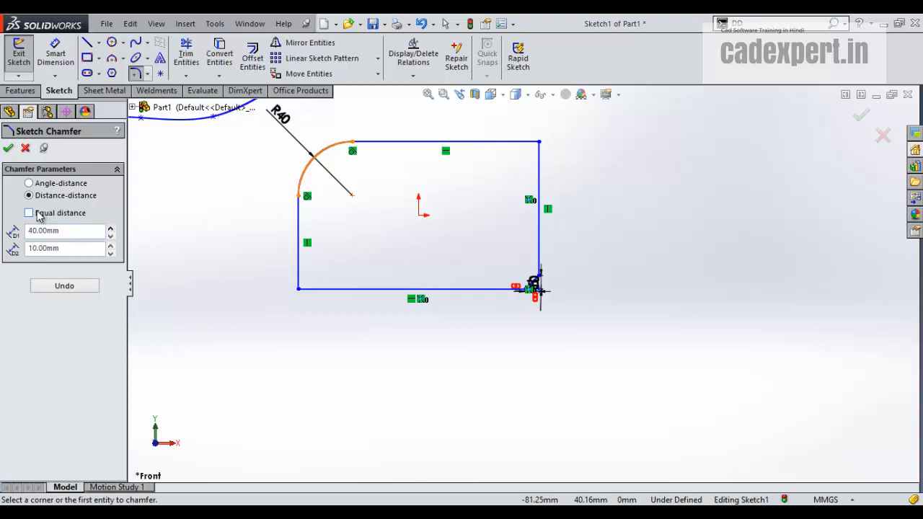
left_click(510, 142)
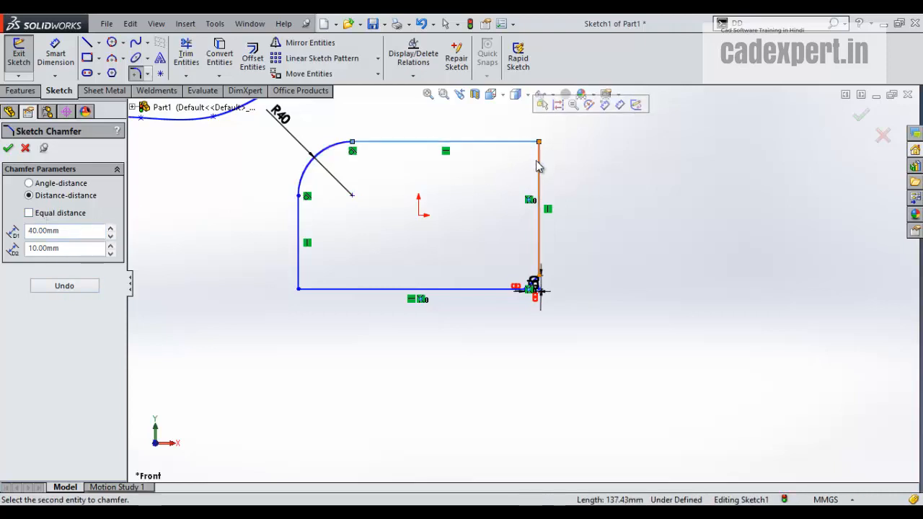
left_click(537, 171)
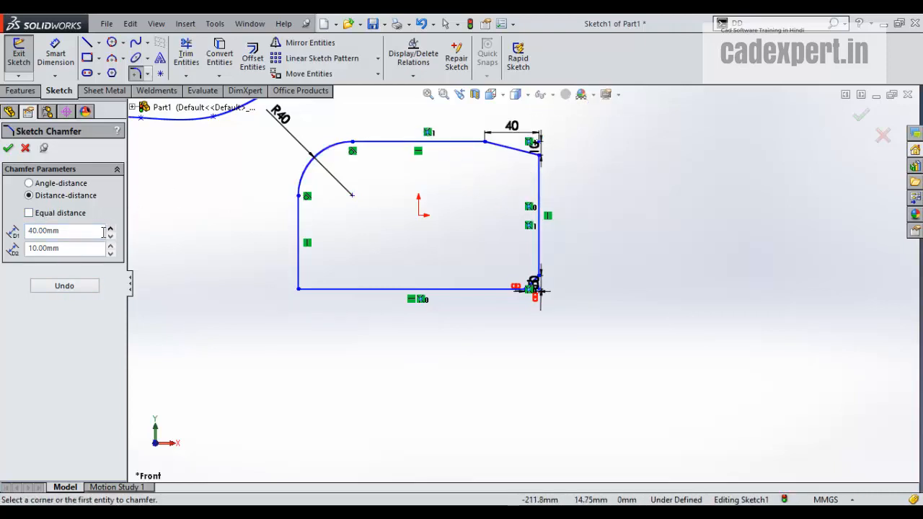
left_click(8, 147)
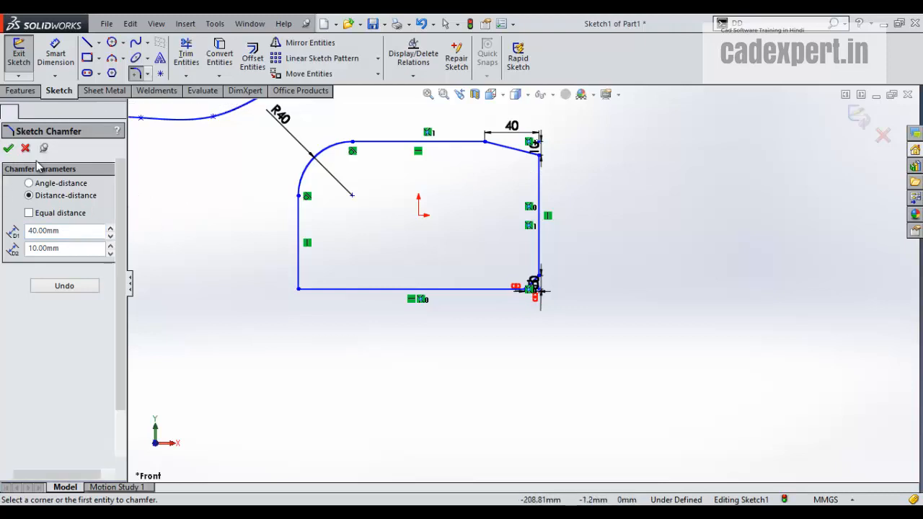
scroll(310, 243, "up", 1)
scroll(433, 164, "down", 1)
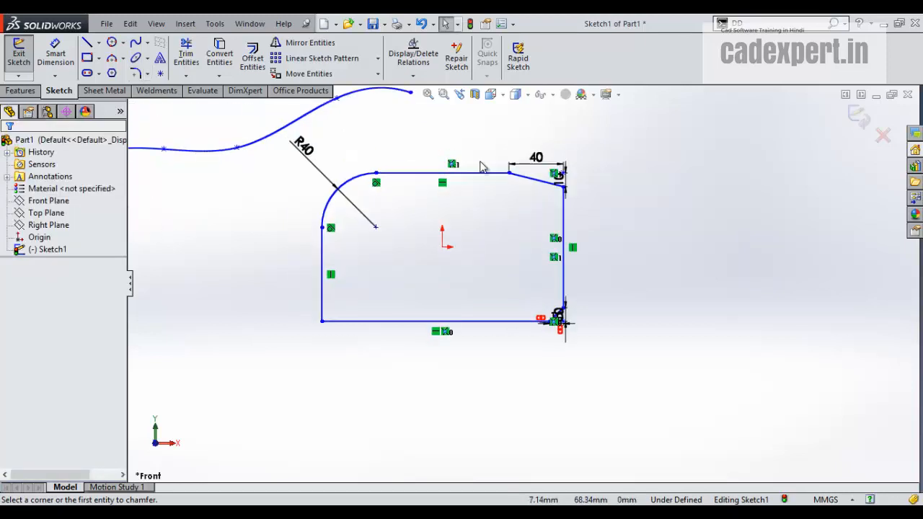
Step: Create sketch text along the rectangle's bottom line, entering a person's name in capitals
left_click(160, 59)
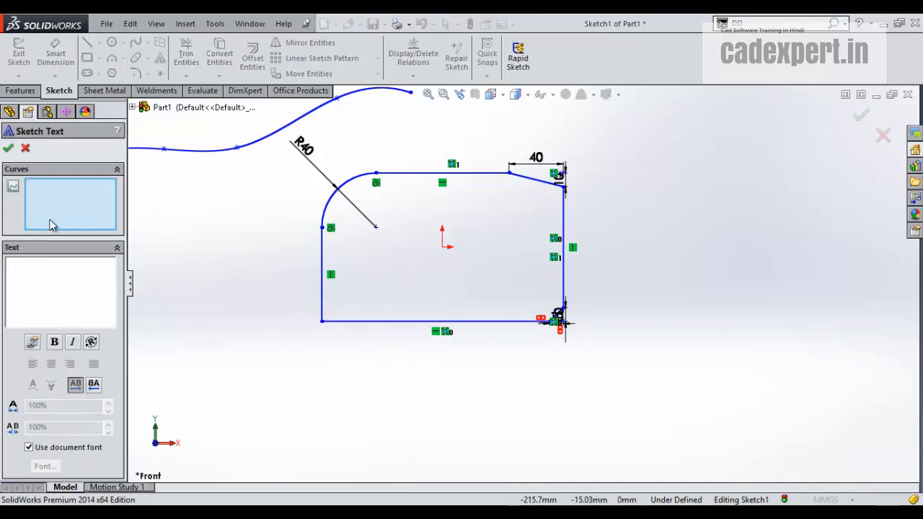
left_click(405, 322)
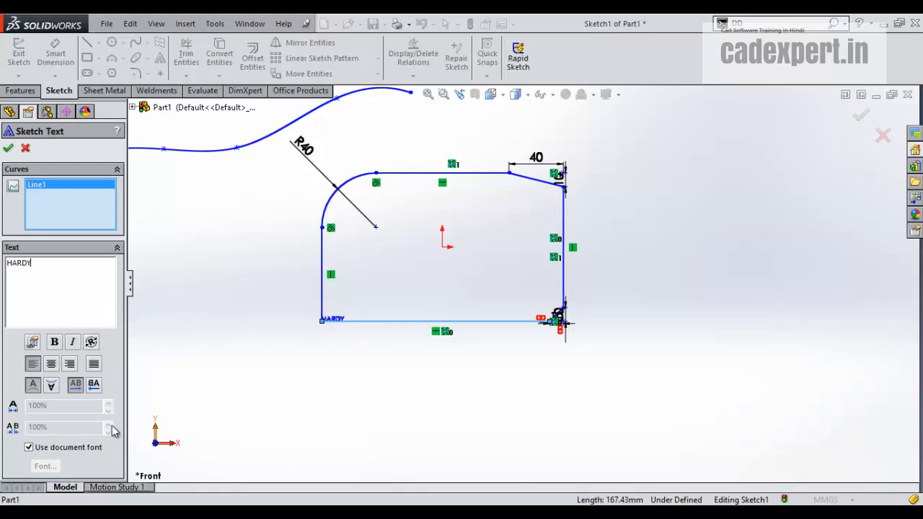
Step: Override the document font for the sketch text with bold Century Gothic at a height of 9 mm
left_click(29, 448)
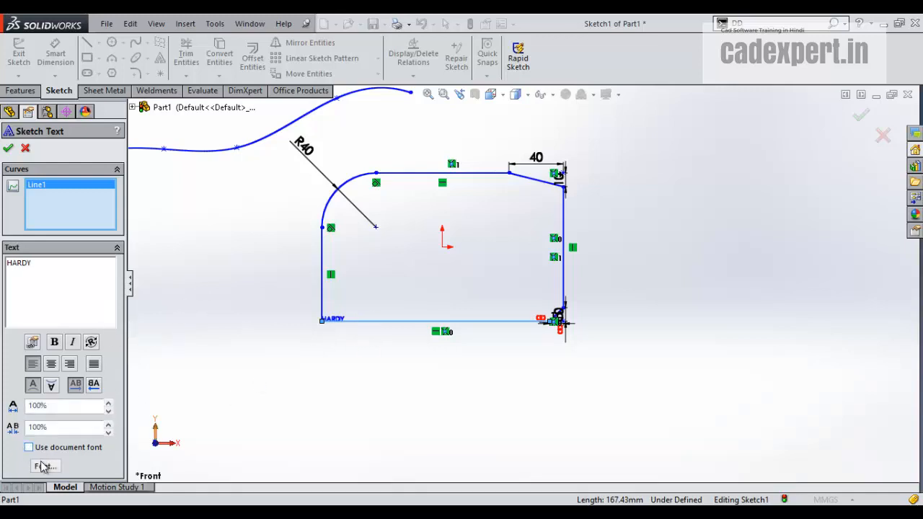
left_click(43, 466)
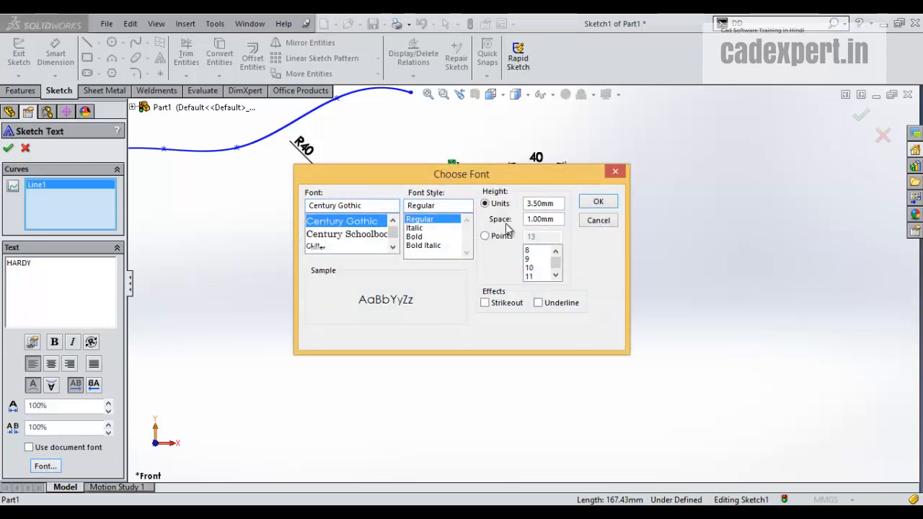
left_click(420, 247)
left_click(414, 237)
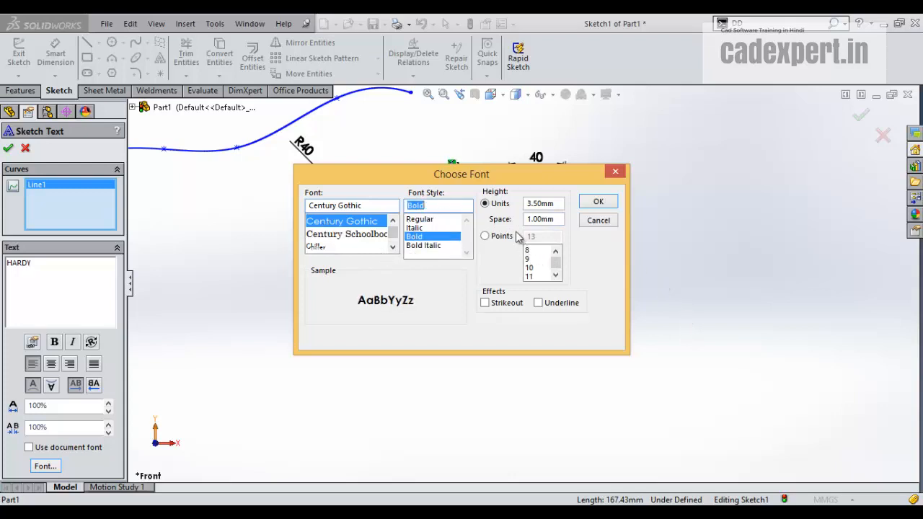
left_click_drag(558, 205, 526, 207)
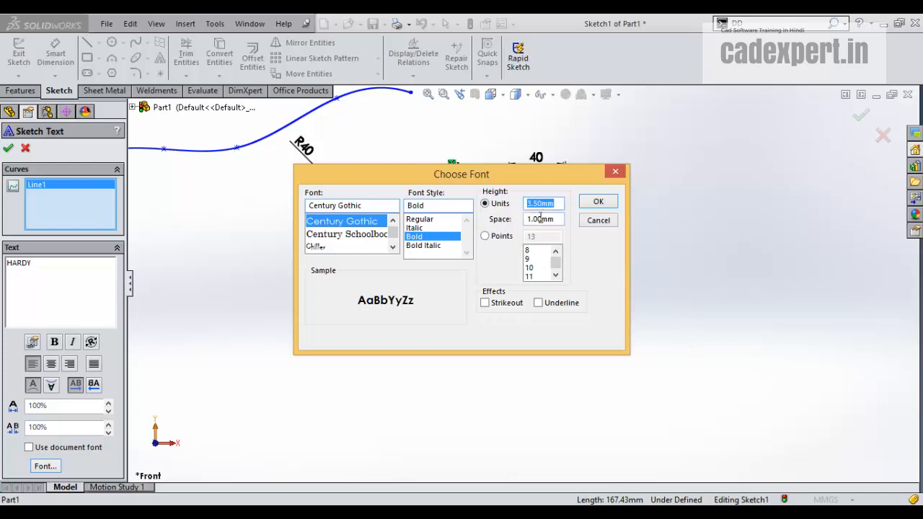
type("9")
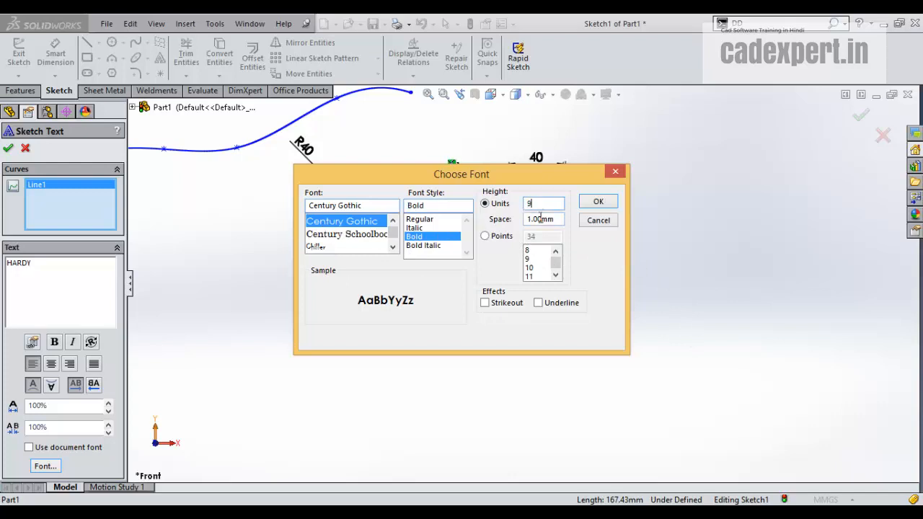
left_click(597, 203)
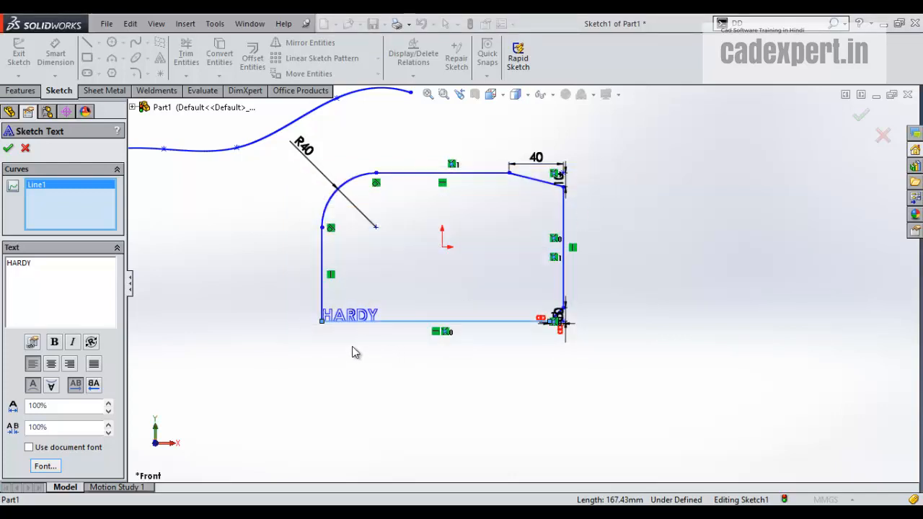
Step: Reset the sketch text to the document font and override it again with a height of 9 mm
scroll(316, 335, "down", 1)
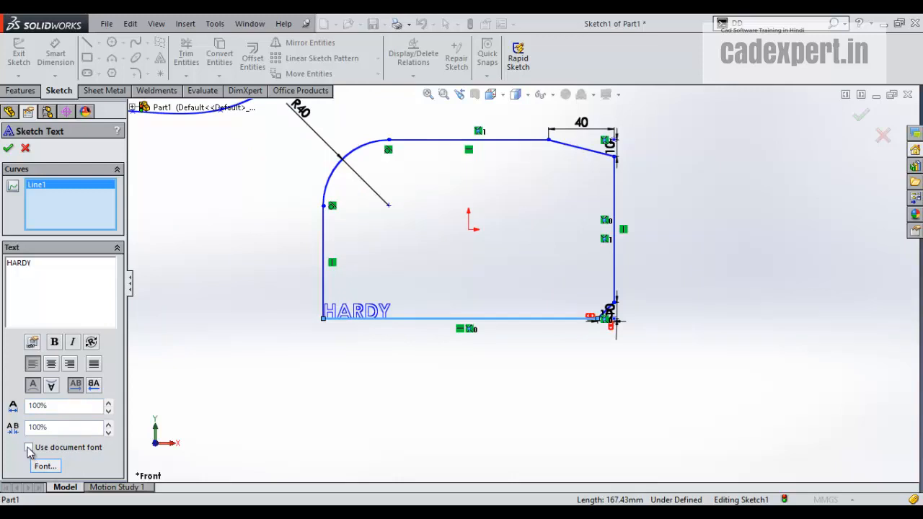
left_click(29, 448)
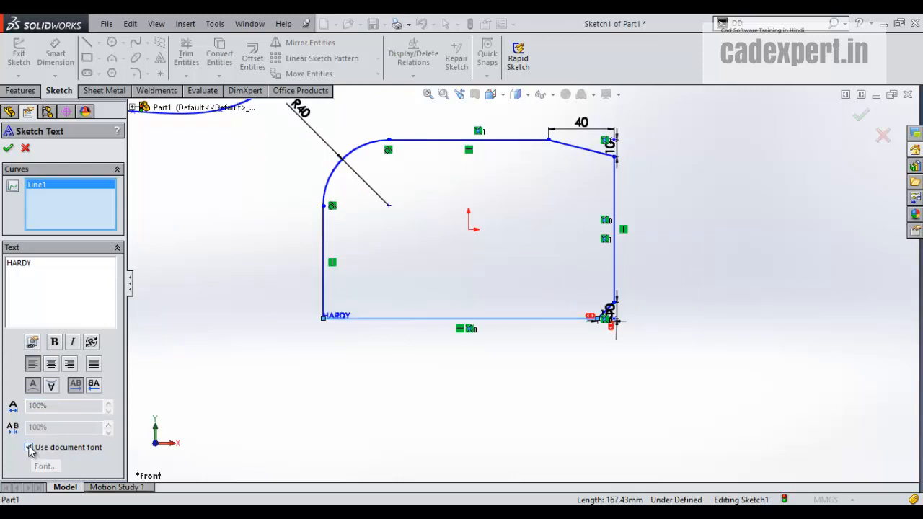
left_click(29, 447)
left_click(45, 466)
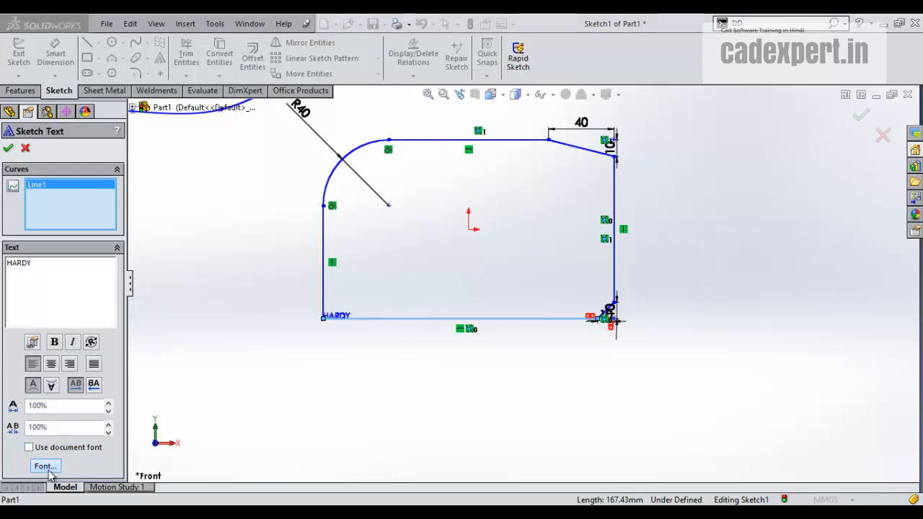
left_click(490, 204)
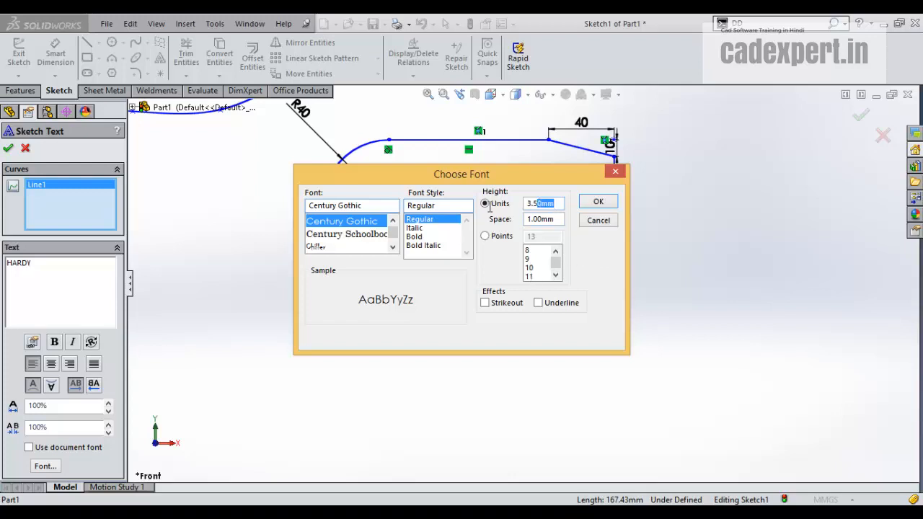
type("9")
left_click(596, 203)
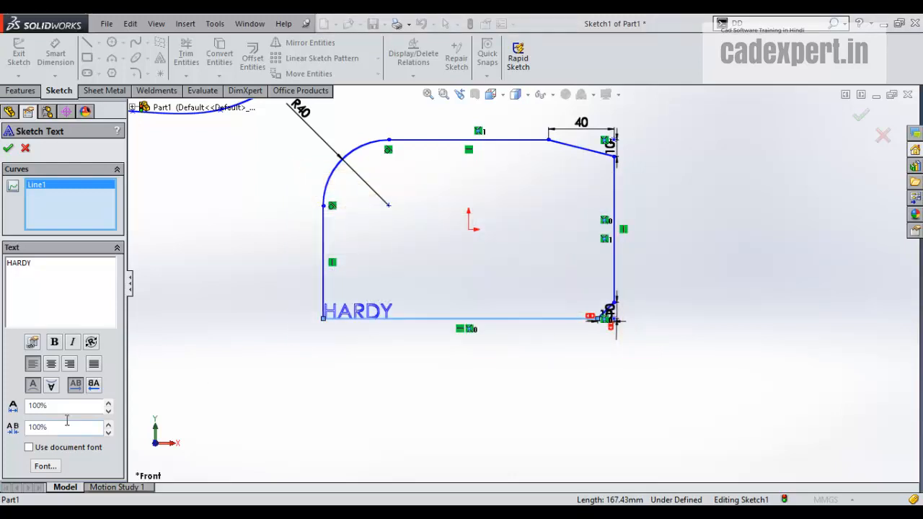
Step: Try centred, right-aligned and fully justified placement of the sketch text along the line, returning to left alignment
left_click(72, 341)
left_click(51, 364)
left_click(70, 364)
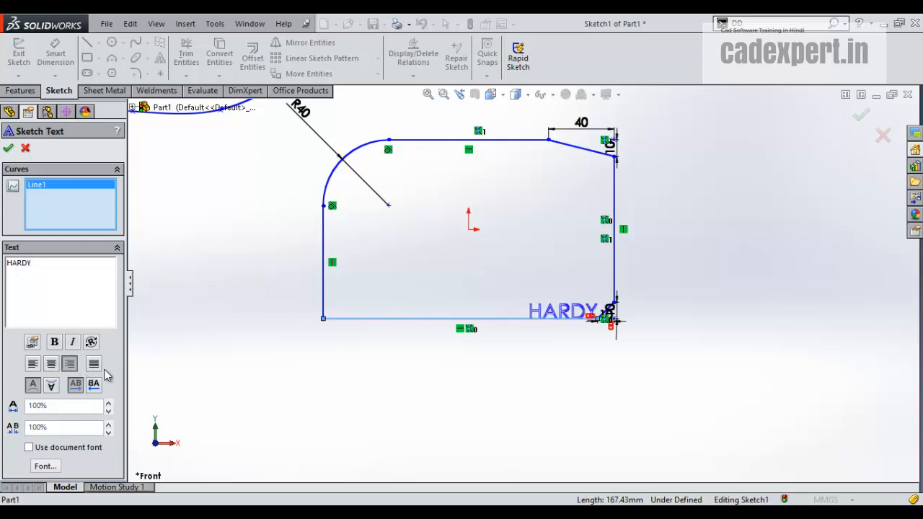
left_click(95, 366)
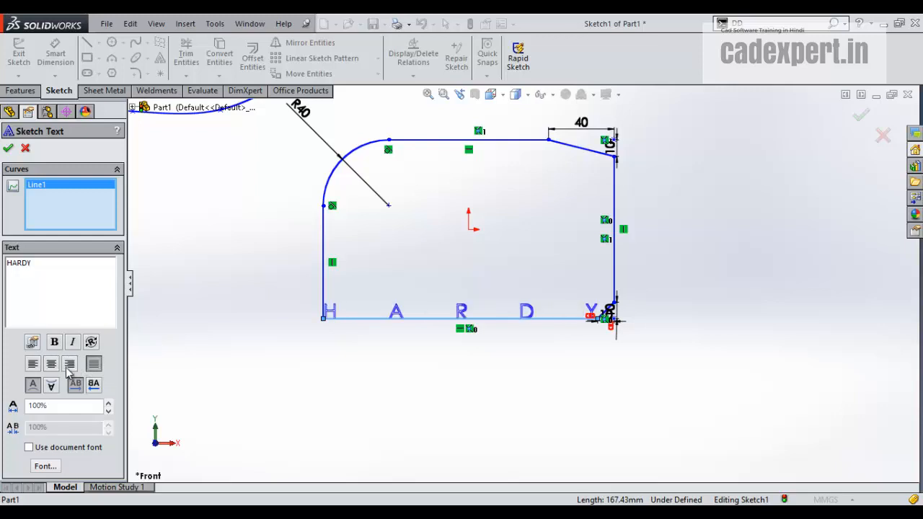
left_click(71, 369)
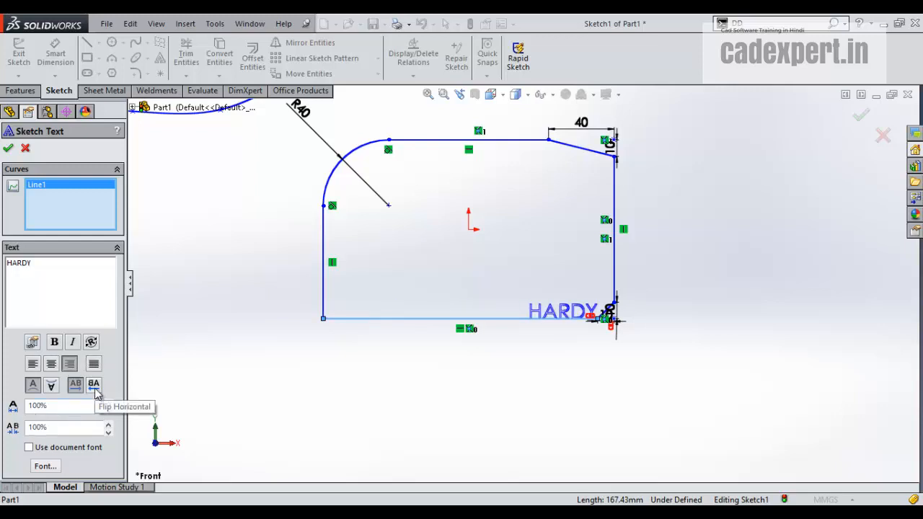
left_click(32, 364)
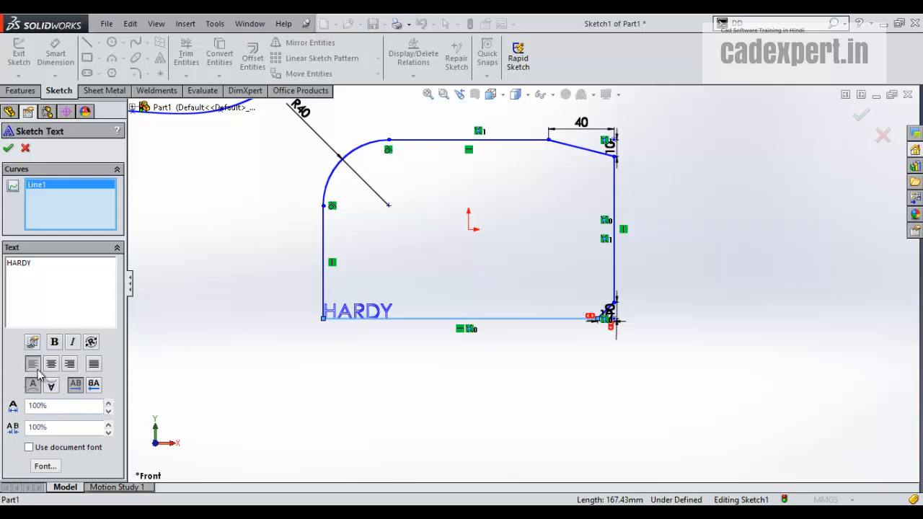
Step: Try flipping the sketch text horizontally and restore its normal reading direction
left_click(94, 386)
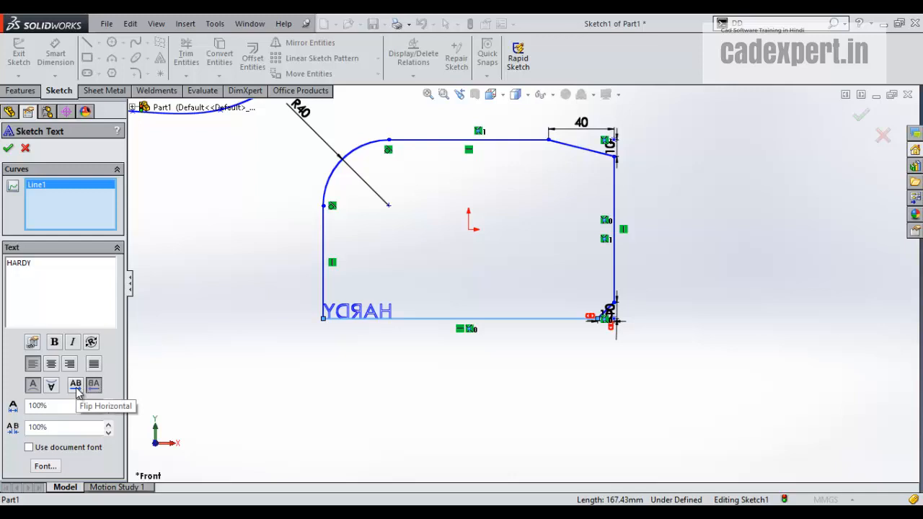
left_click(77, 390)
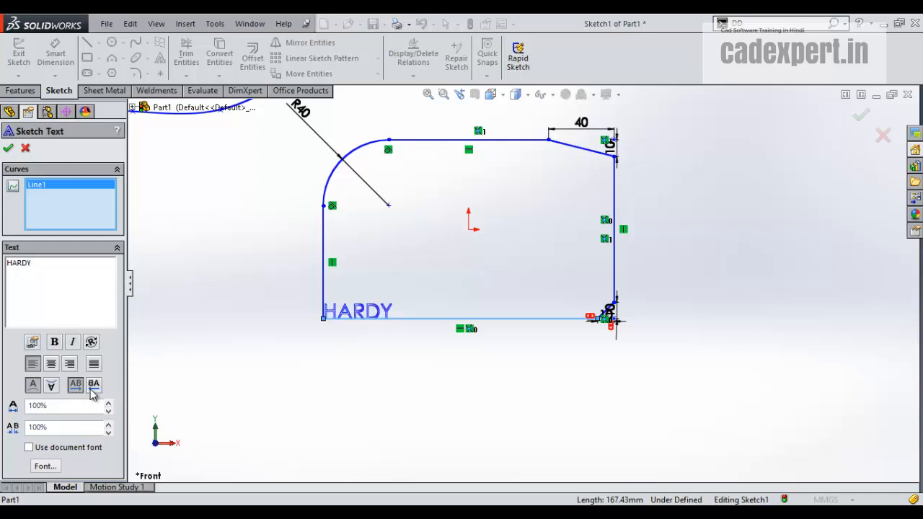
left_click(78, 388)
left_click(78, 388)
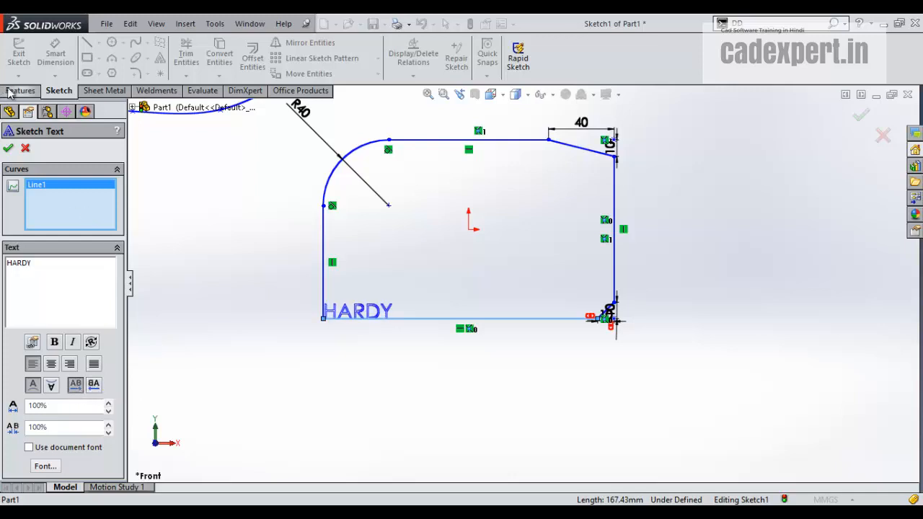